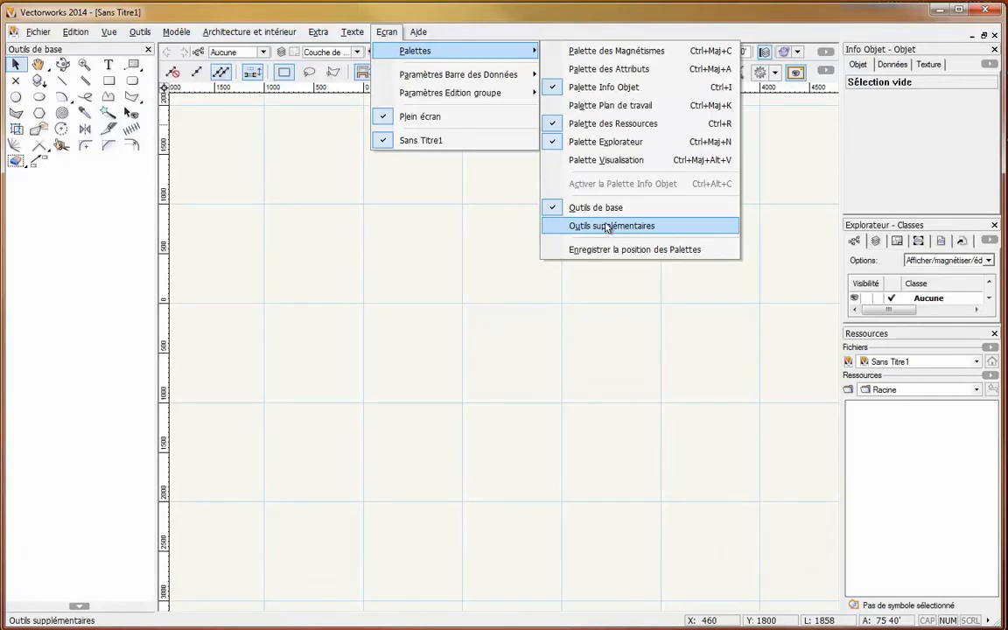
Show the Outils supplémentaires palette and start an unstyled wall chain: one horizontal segment, a 45° rise, then a descent about 1814 long.
left_click(608, 227)
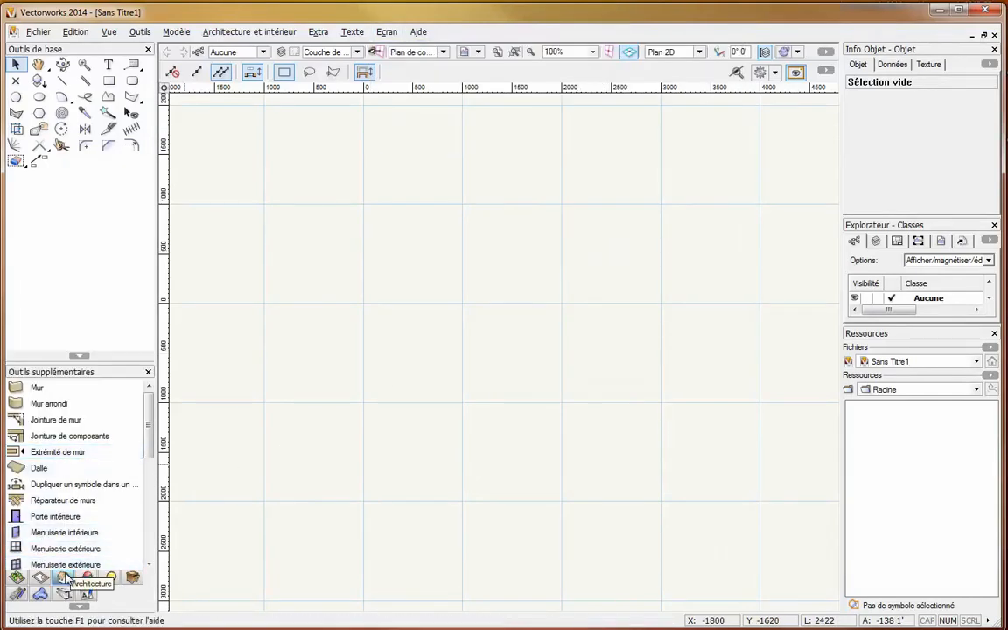
left_click(40, 387)
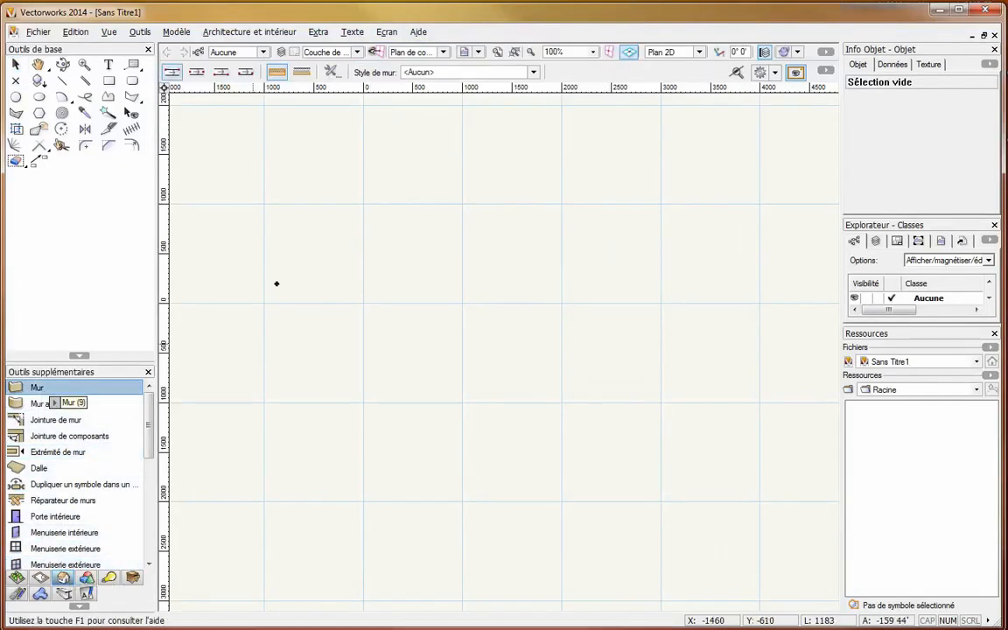
left_click(238, 234)
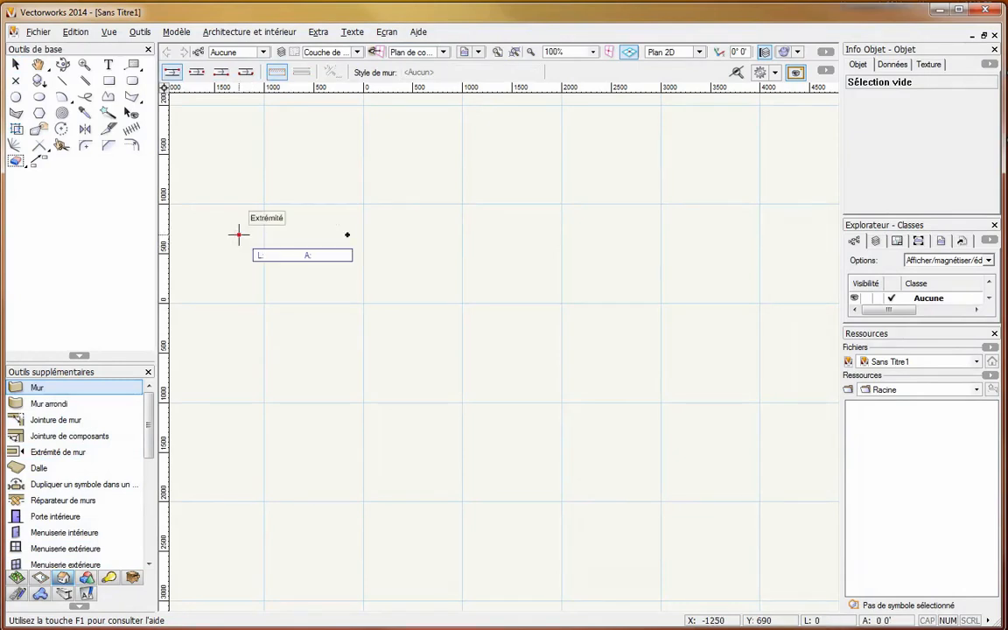
left_click(450, 234)
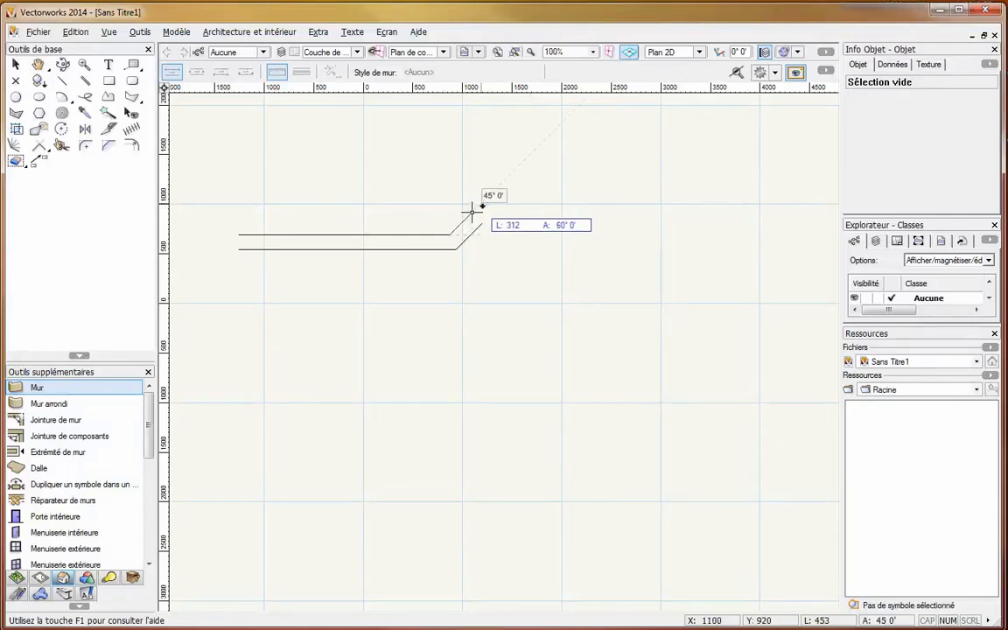
left_click(508, 178)
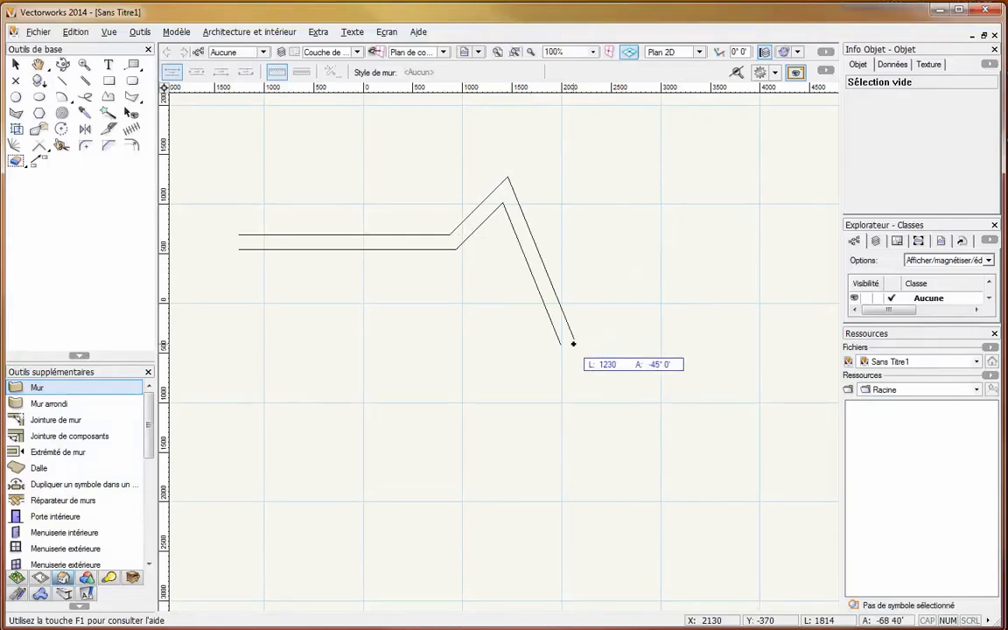
left_click(572, 344)
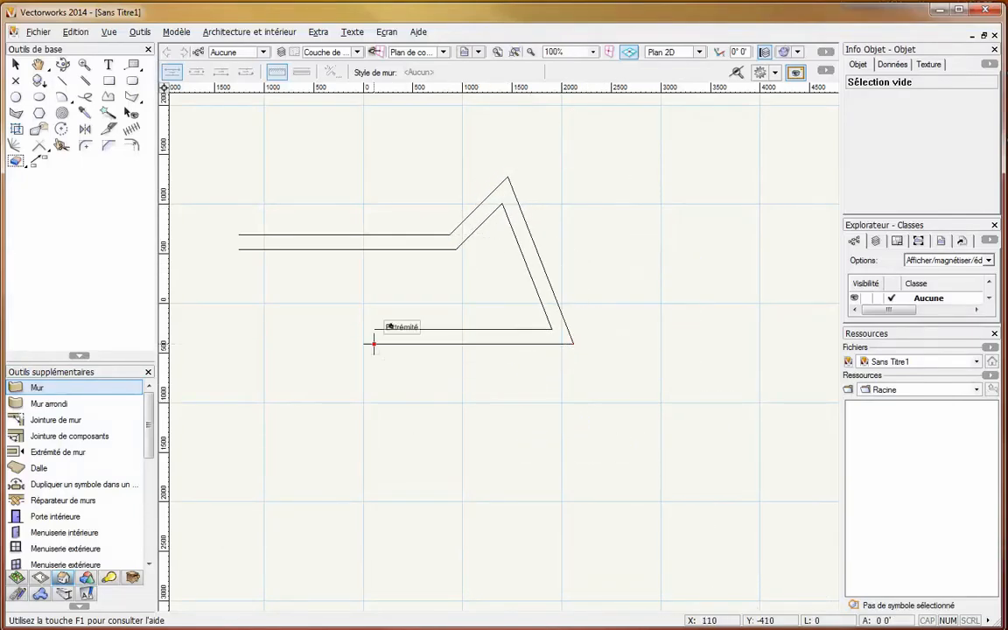
left_click(374, 343)
left_click(403, 289)
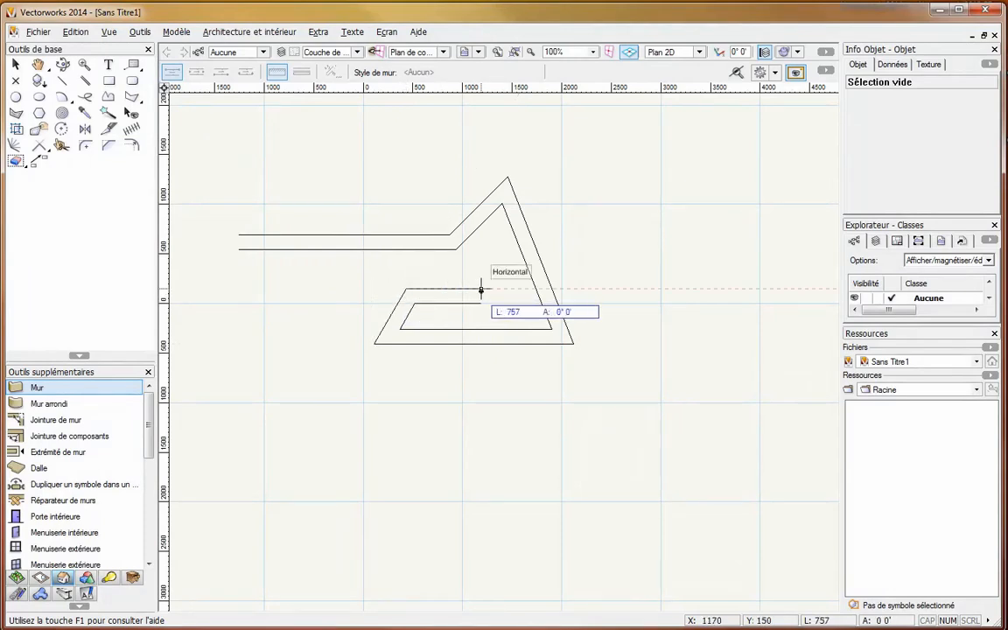
left_click(481, 289)
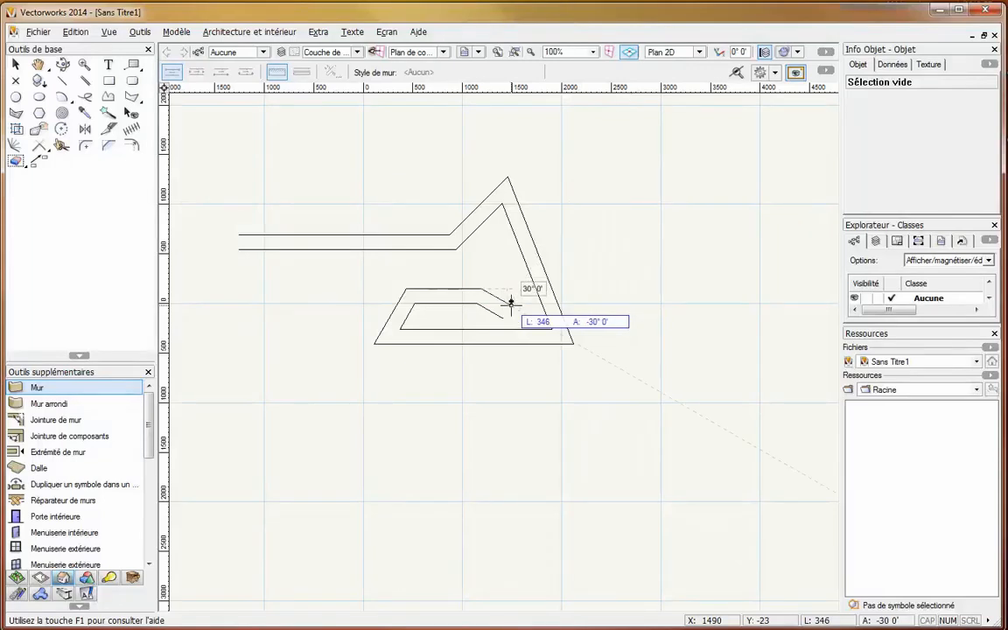
key("BackSpace")
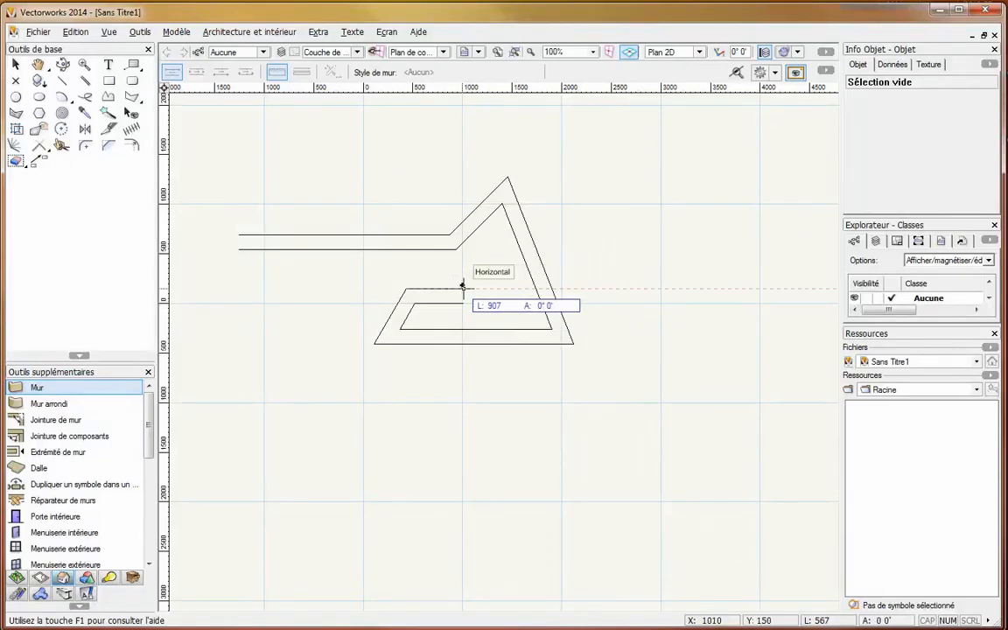
key("BackSpace")
key("BackSpace")
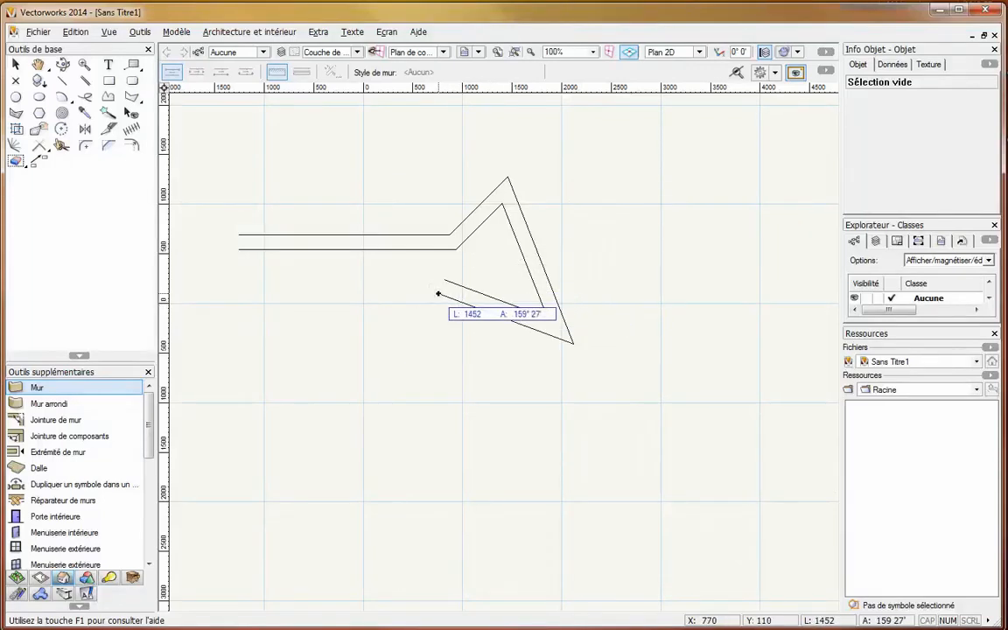
Add a short horizontal segment at the chain's lowest point and finish with a steep rising segment.
left_click(641, 344)
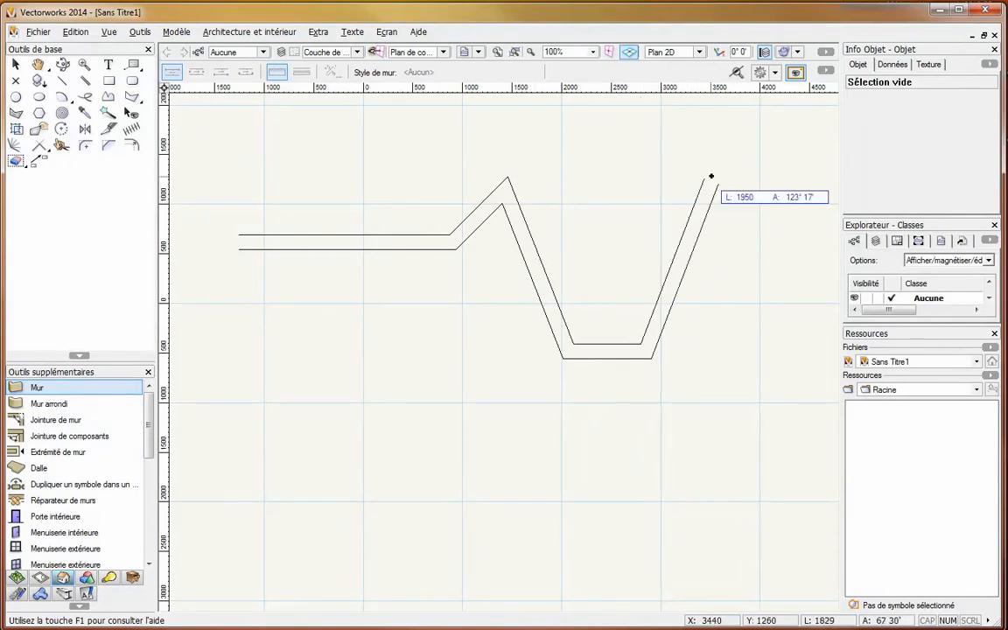
double_click(684, 237)
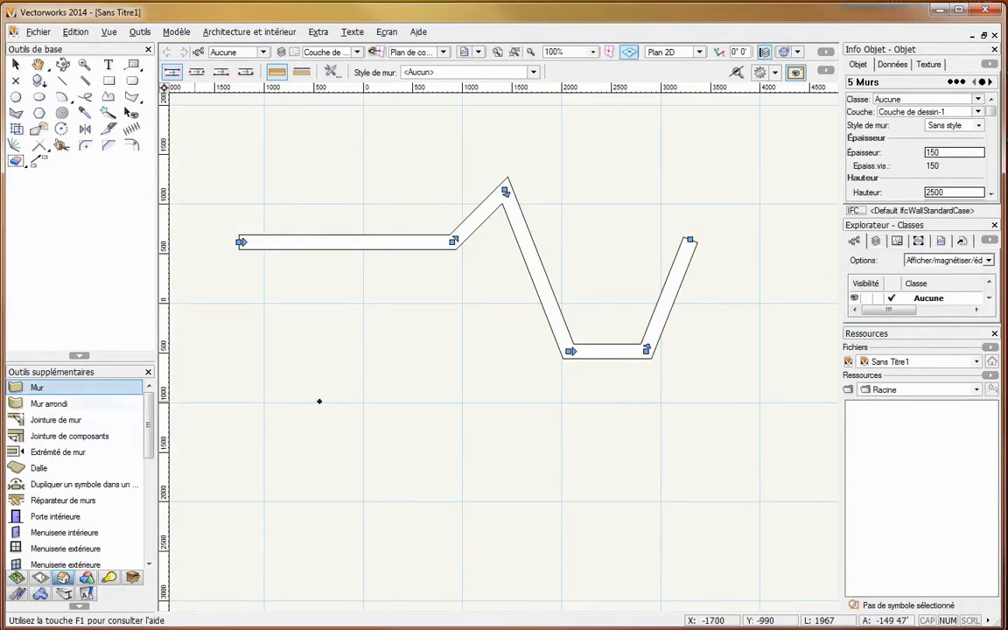
Draw a 4000 long horizontal wall below the first chain using the style [SM] 21 Mur creux briques (35).
scroll(320, 402, "down", 1)
mouse_move(319, 403)
middle_mouse_down()
mouse_move(342, 332)
mouse_move(360, 317)
middle_mouse_up()
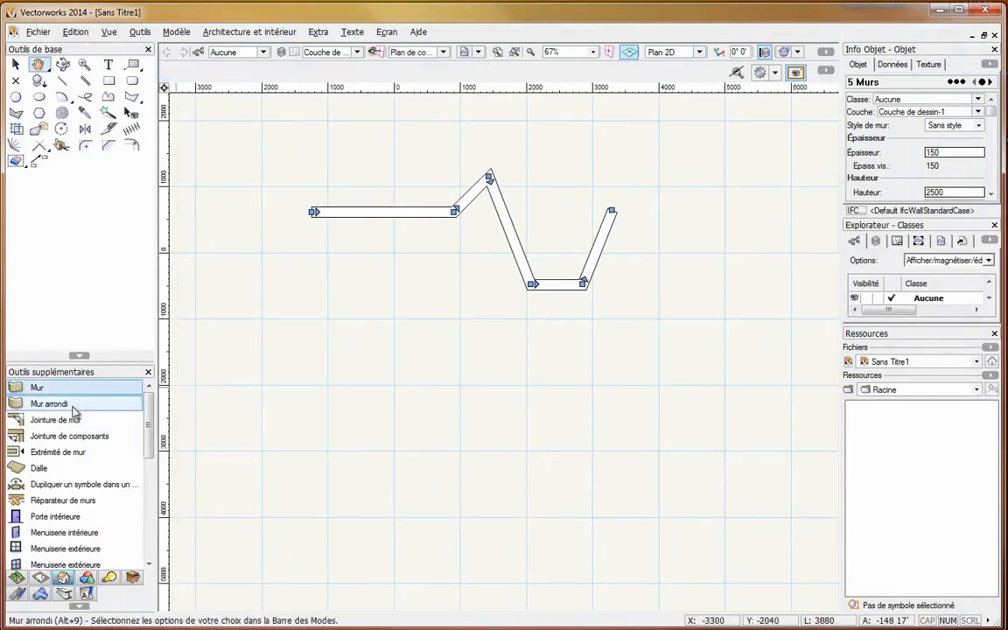
left_click(37, 388)
left_click(438, 72)
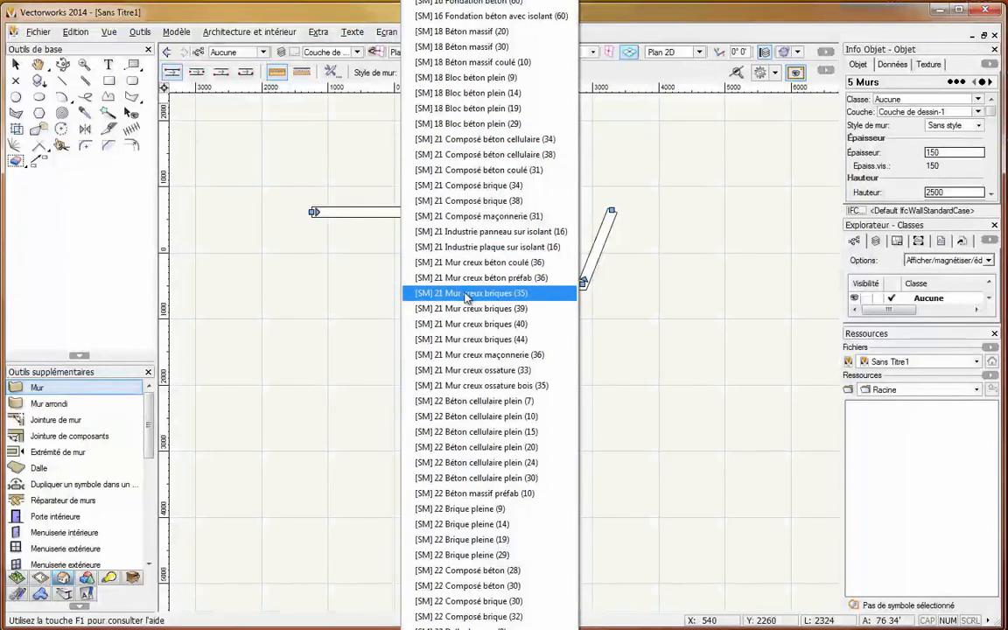
left_click(467, 297)
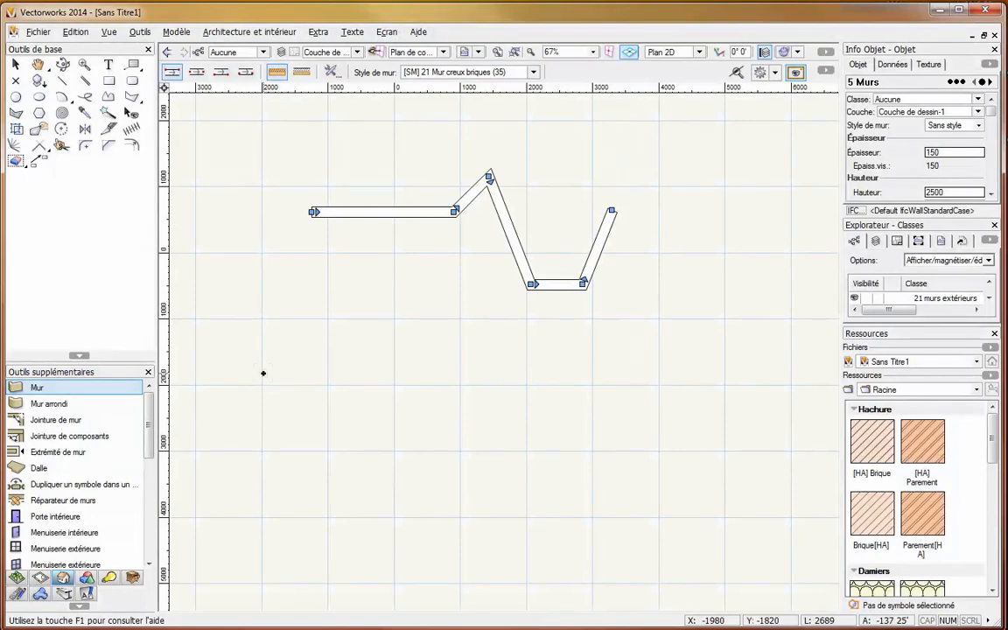
left_click(264, 374)
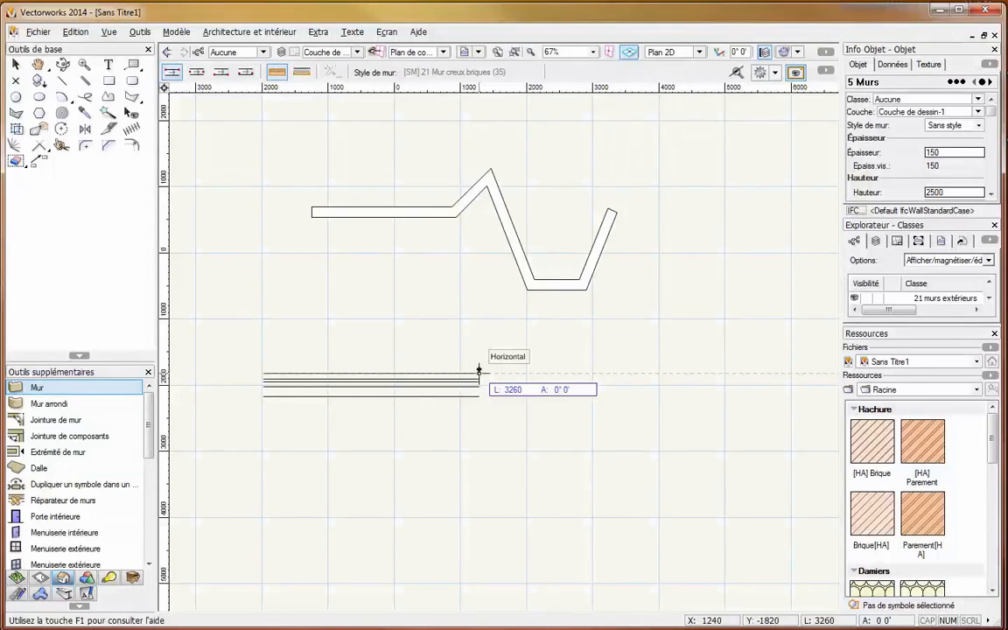
key("Tab")
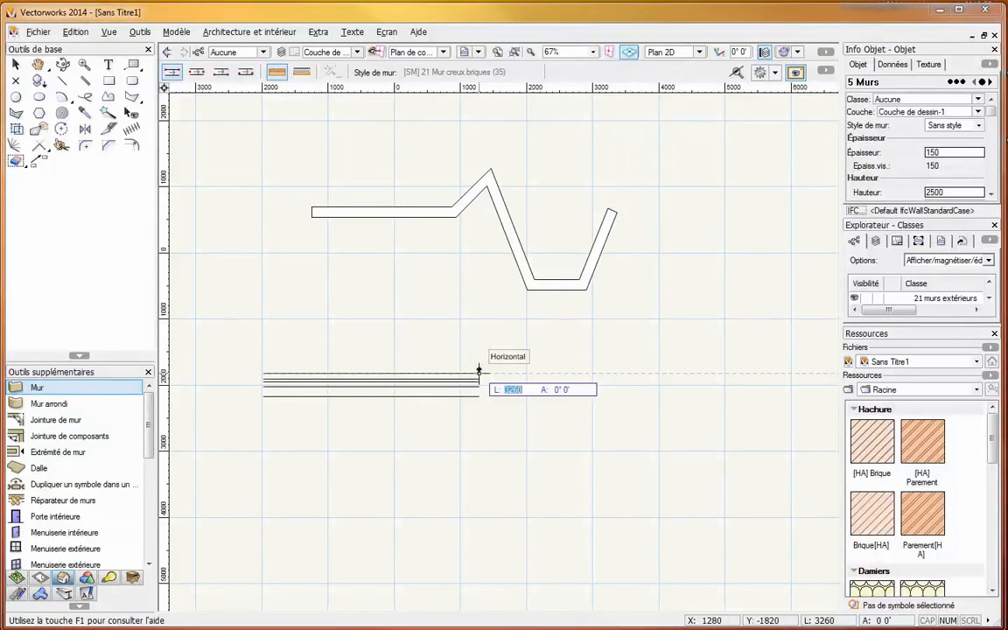
type("40")
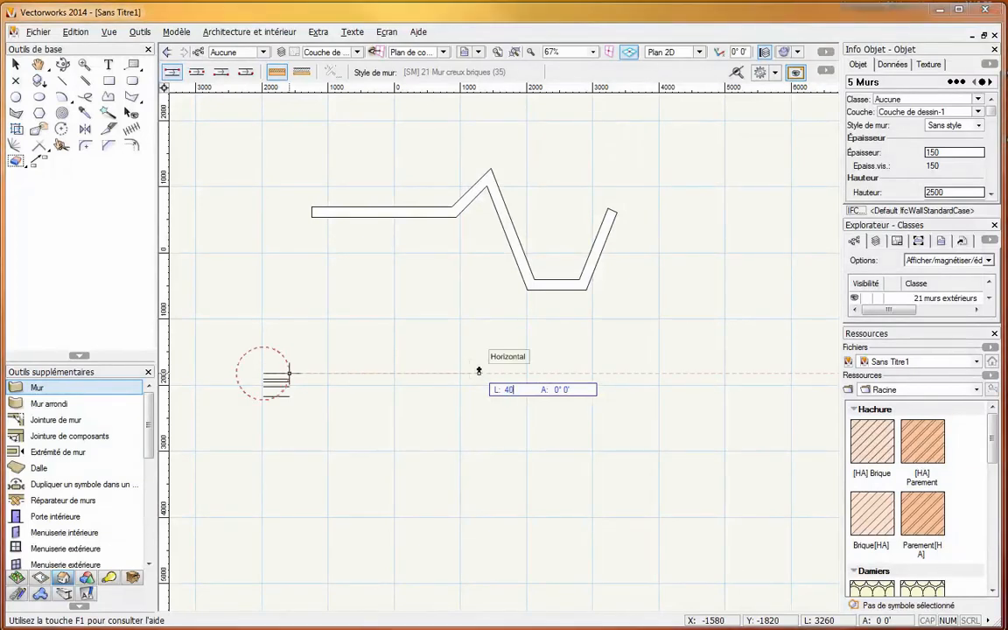
type("00")
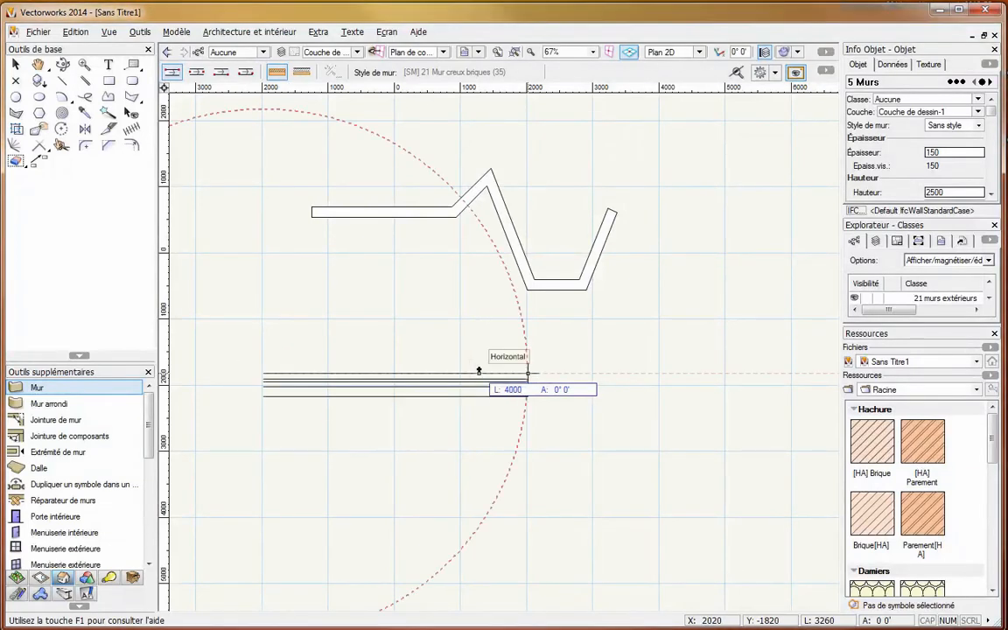
left_click(528, 369)
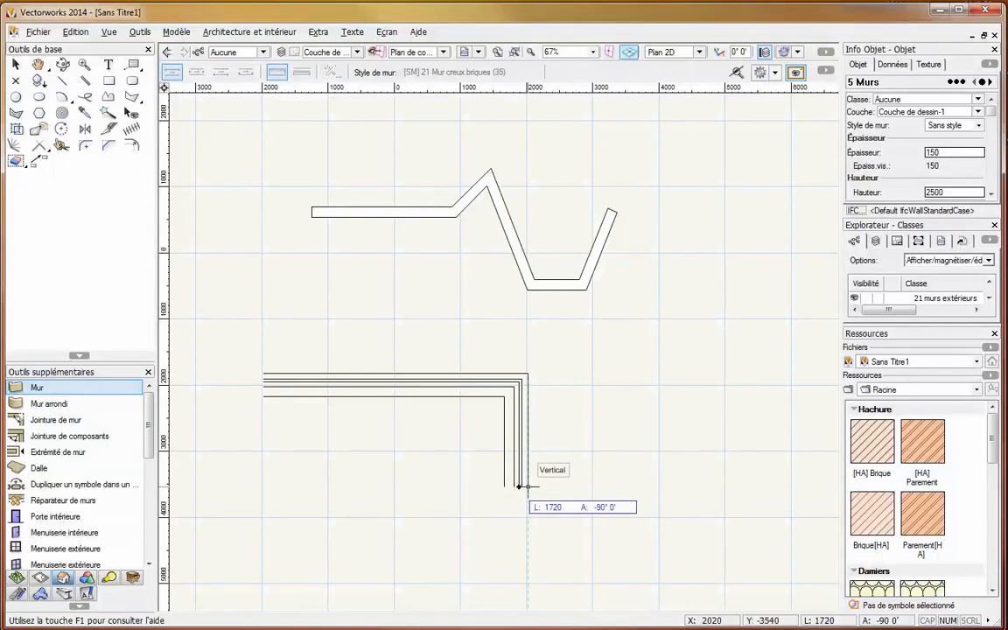
Continue the wall with five more segments, beginning with one about 1720 straight down, and close the L-shaped outline on its starting corner.
left_click(519, 487)
left_click(702, 487)
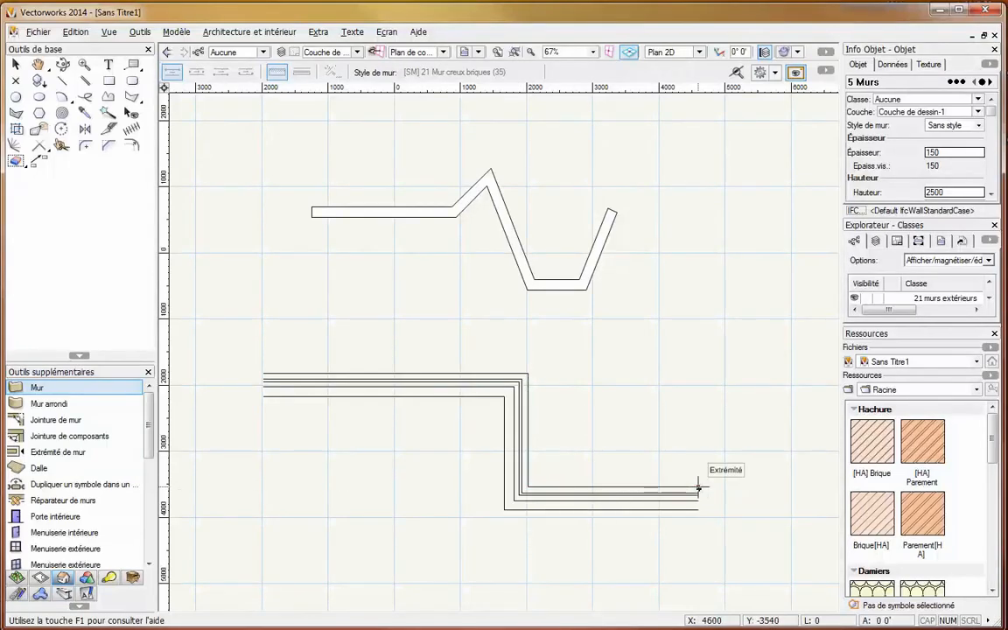
scroll(702, 486, "down", 2)
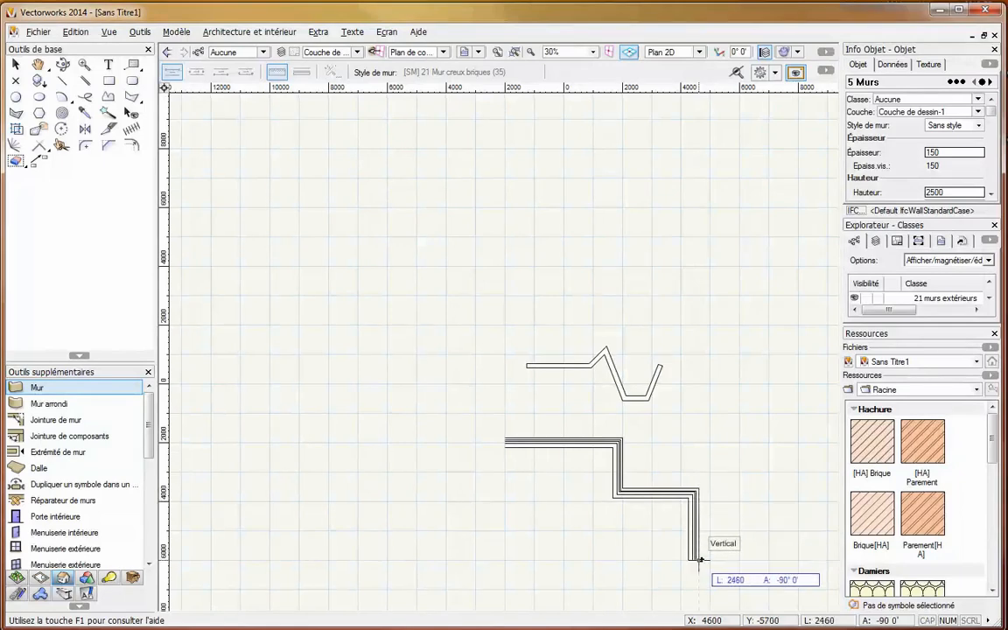
left_click(700, 559)
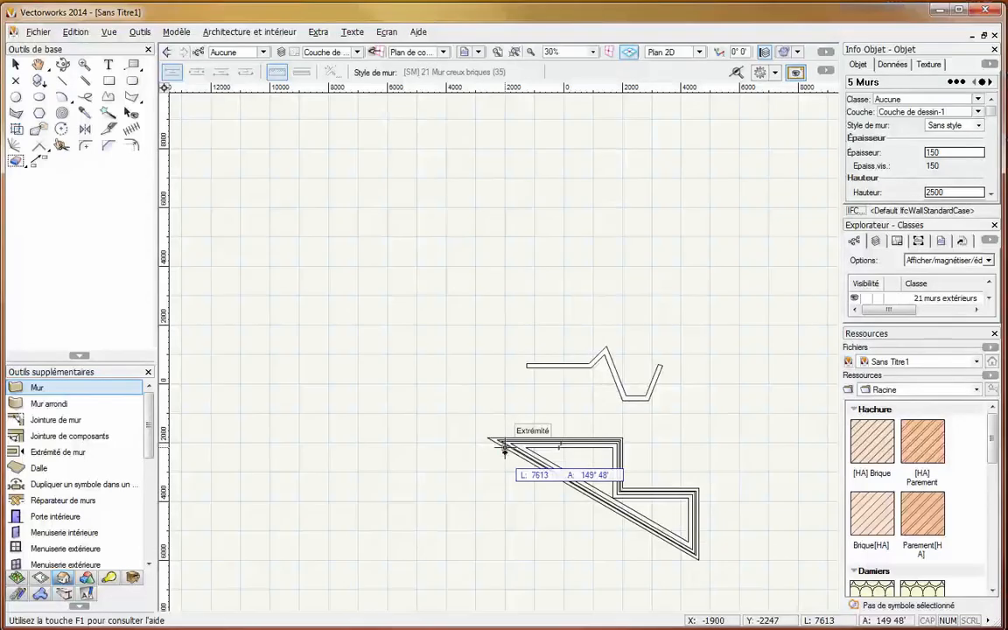
left_click(499, 554)
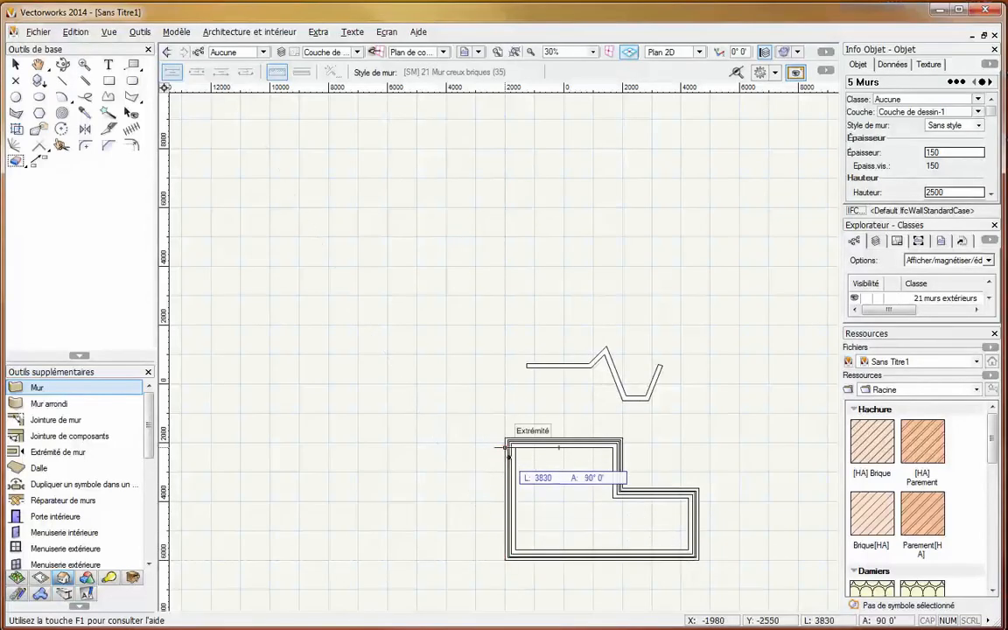
scroll(507, 448, "up", 5)
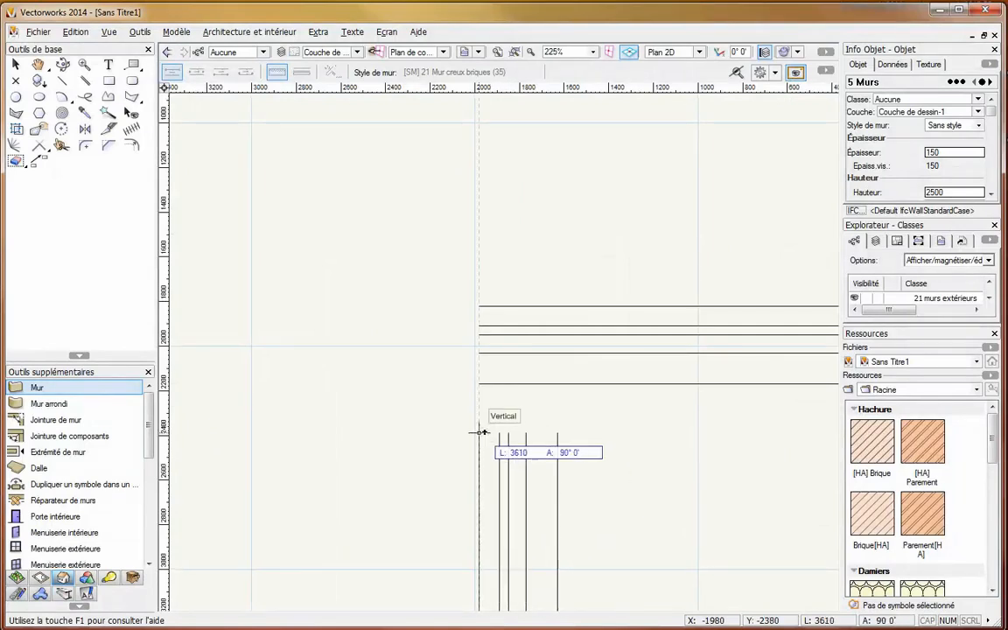
left_click(480, 307)
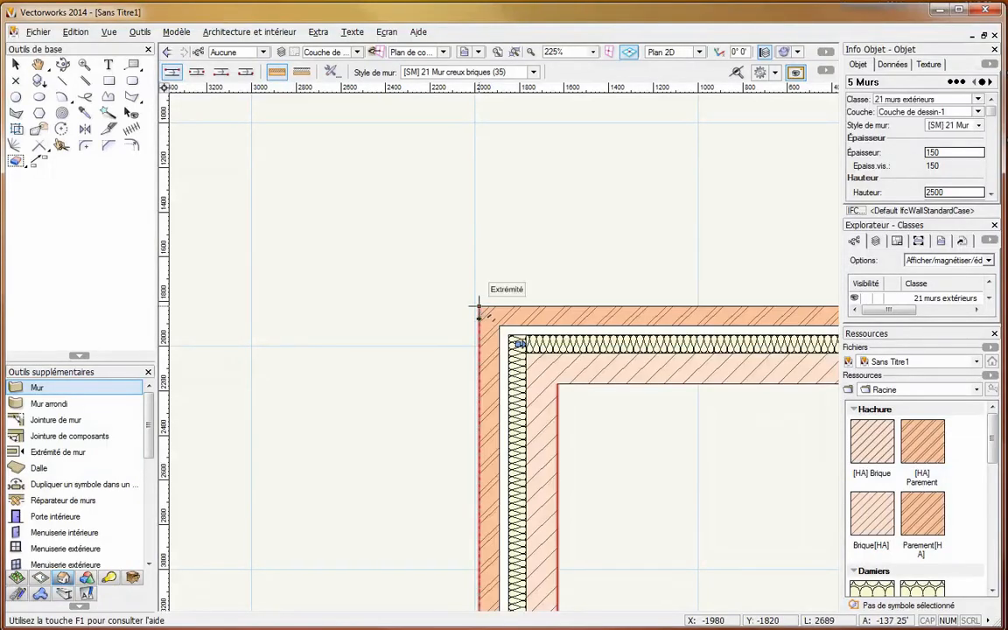
Examine the finished L-shaped outline alongside the first wall chain and deselect all walls.
scroll(479, 307, "down", 5)
scroll(577, 398, "up", 2)
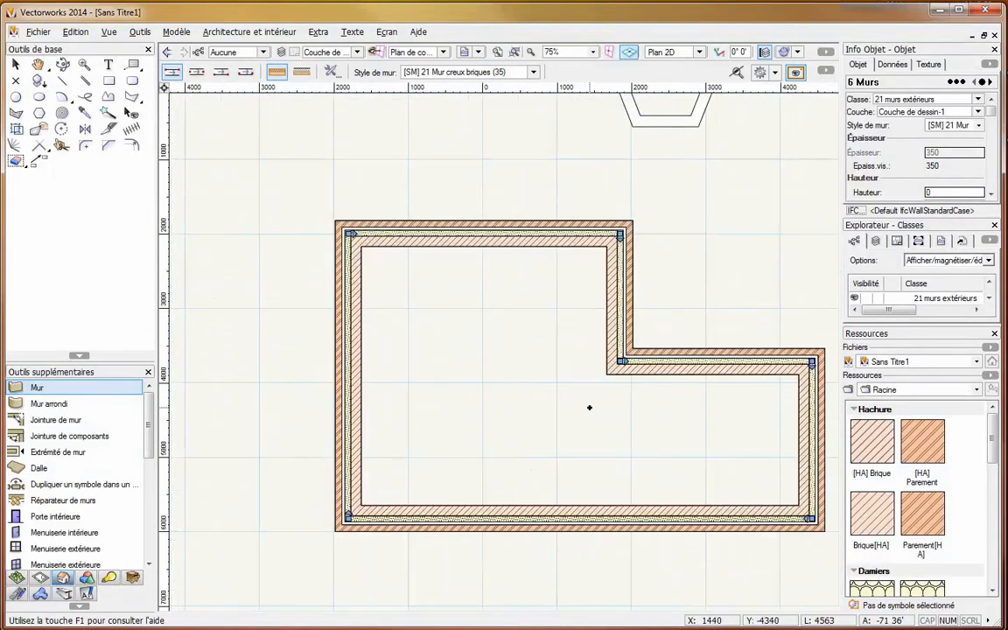
middle_click_drag(587, 407, 537, 439)
key("9")
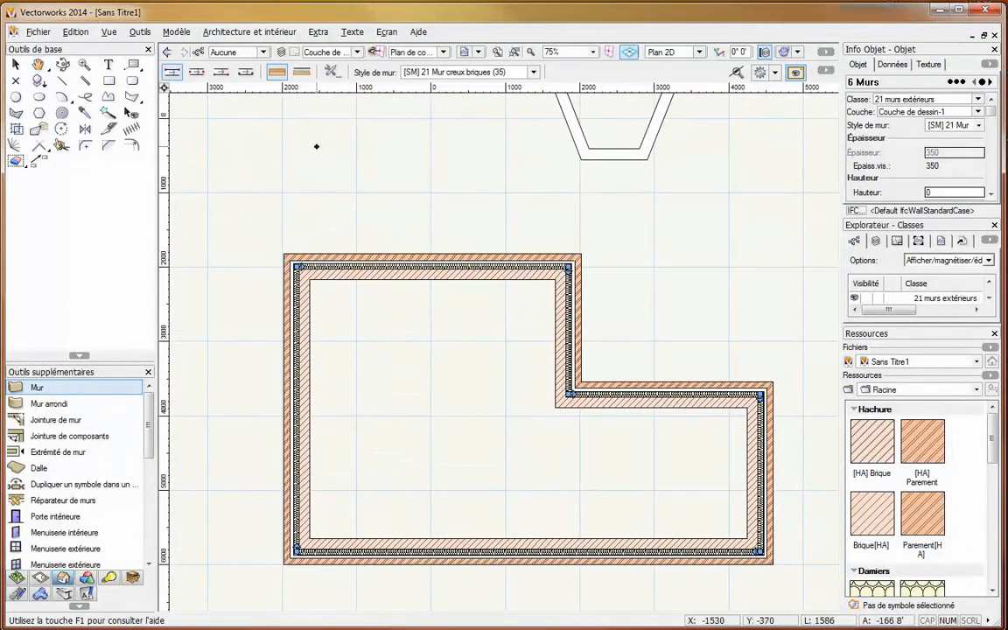
left_click(16, 64)
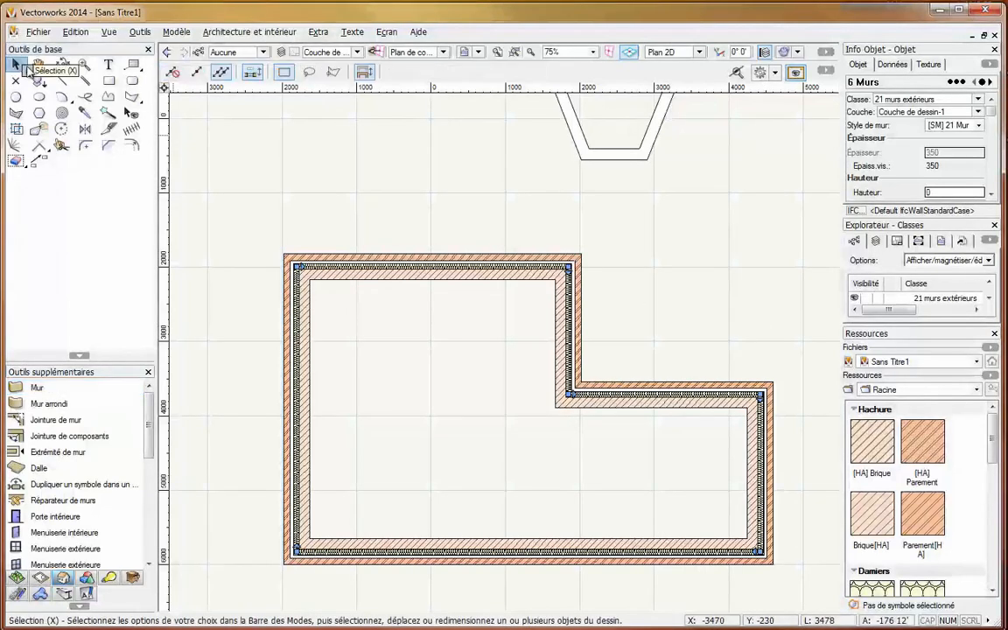
left_click(510, 199)
scroll(508, 197, "down", 2)
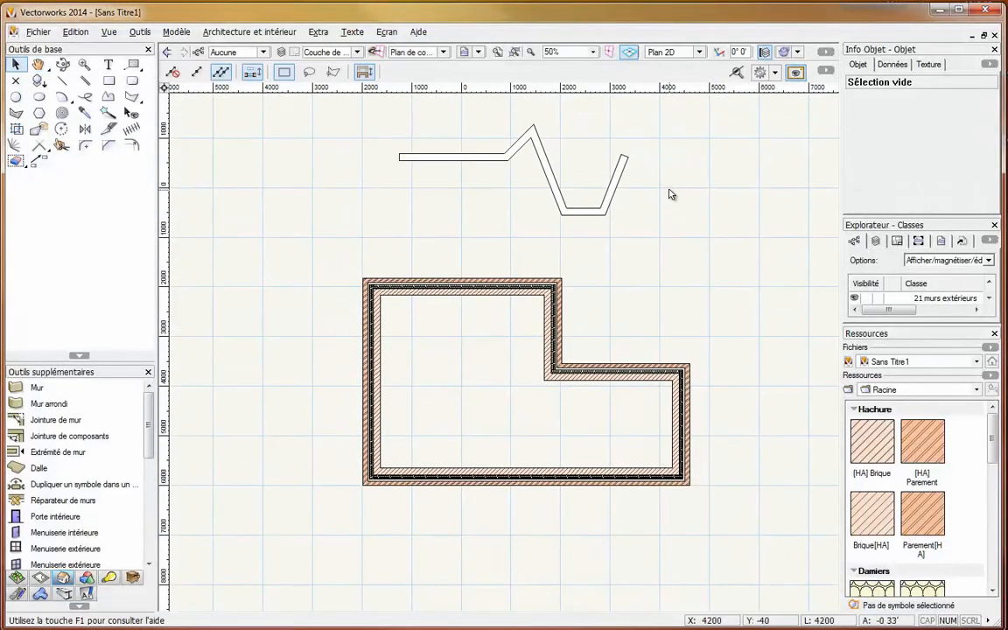
Browse the wall styles offered for the Wall tool.
left_click(33, 388)
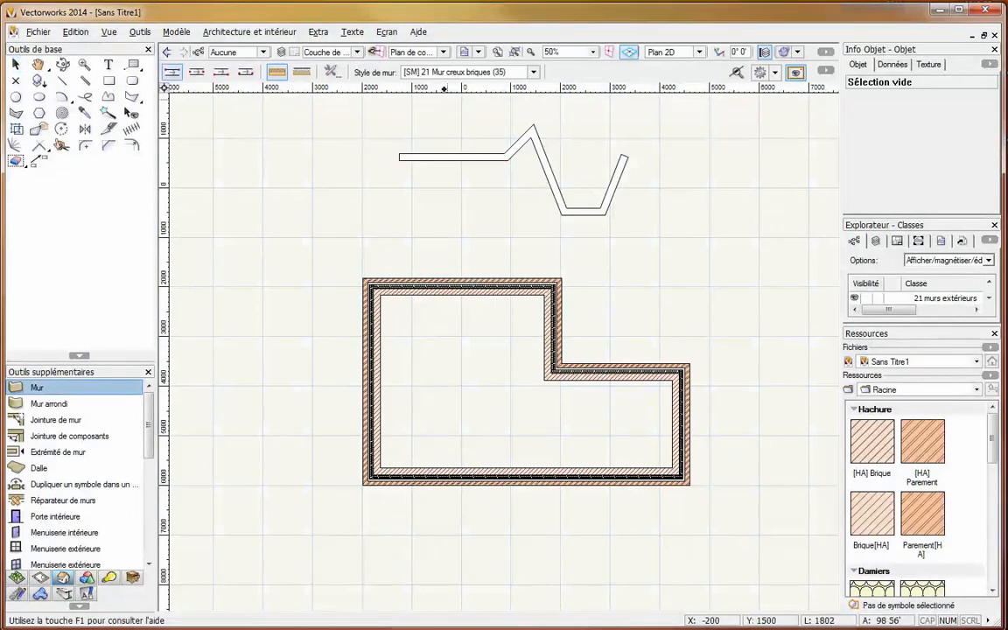
left_click(404, 72)
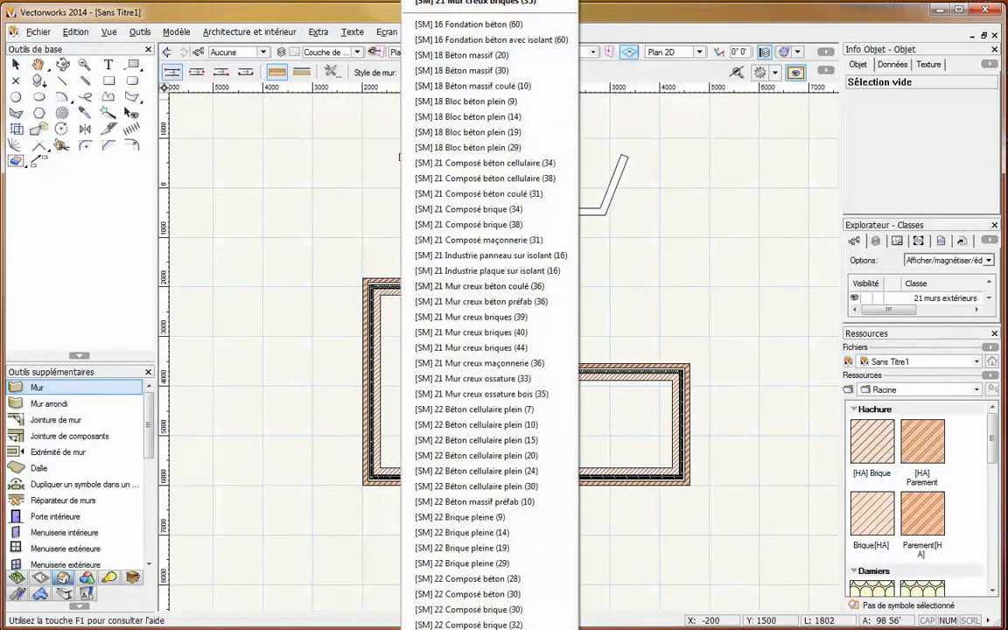
scroll(400, 158, "down", 3)
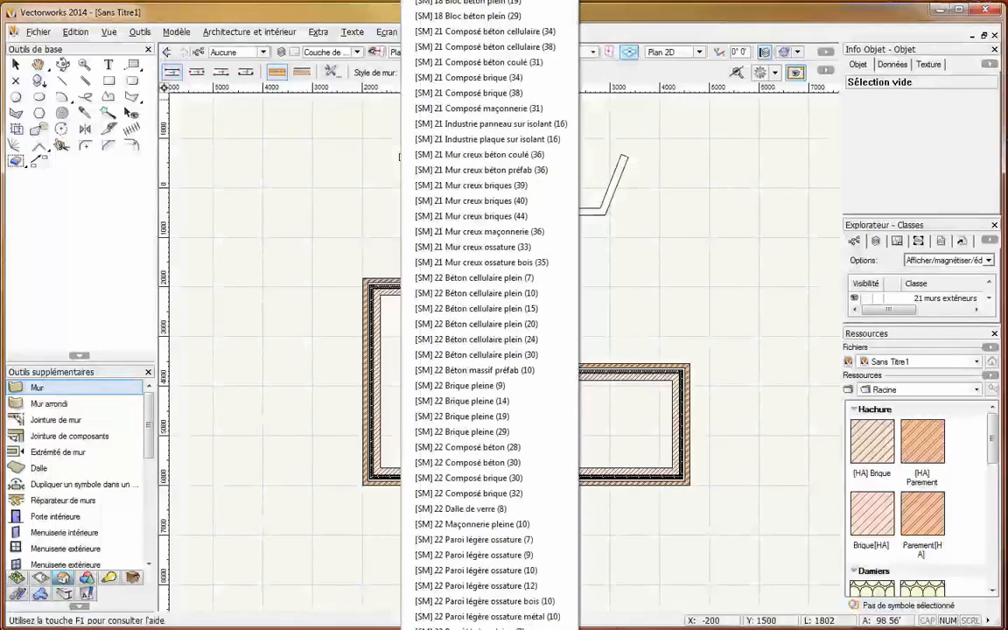
Select the L-shaped outline's upper wall, show the model in the Iso gauche view with all walls in sight, and clear the selection.
left_click(16, 63)
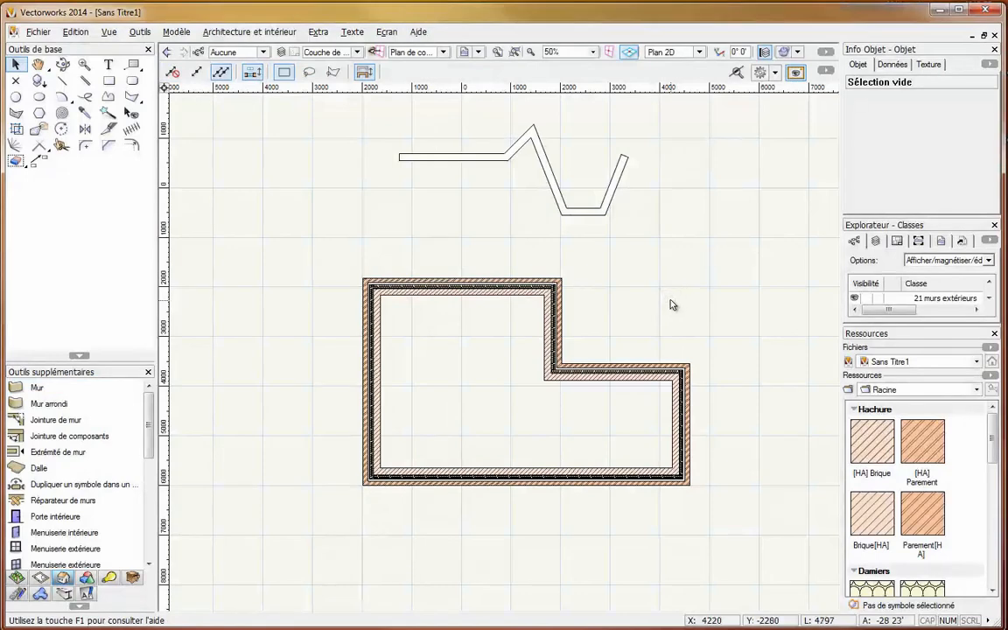
left_click(515, 286)
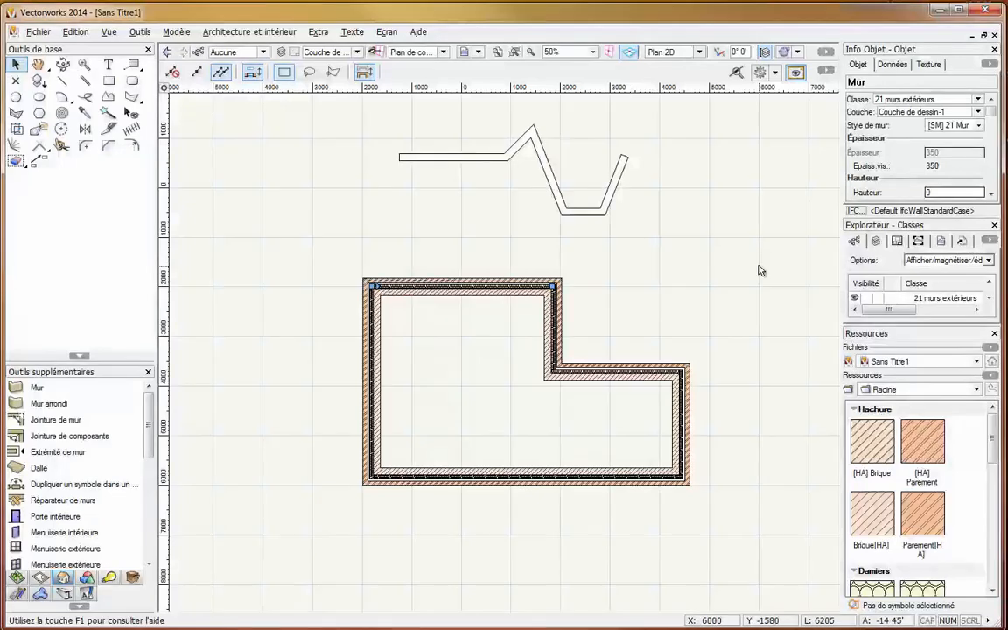
left_click(703, 53)
left_click(697, 191)
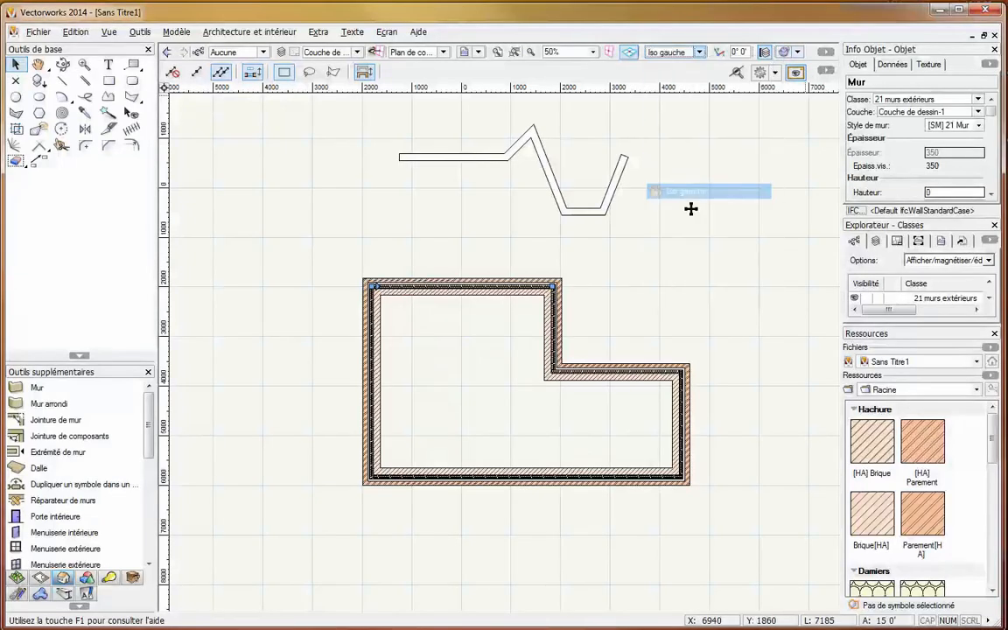
left_click(515, 52)
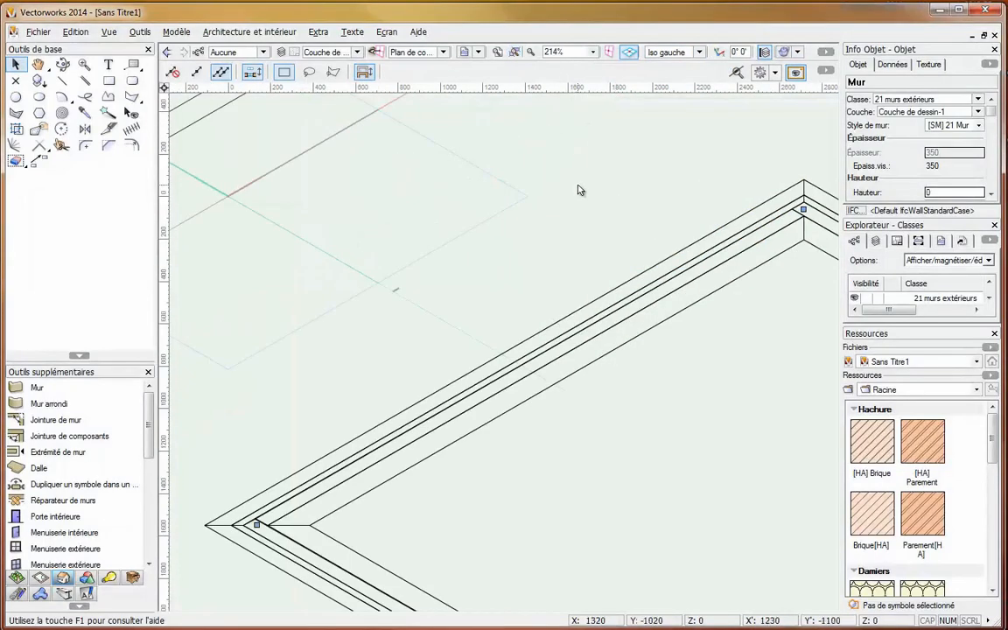
scroll(579, 189, "down", 3)
middle_click_drag(579, 189, 443, 400)
key("x")
key("x")
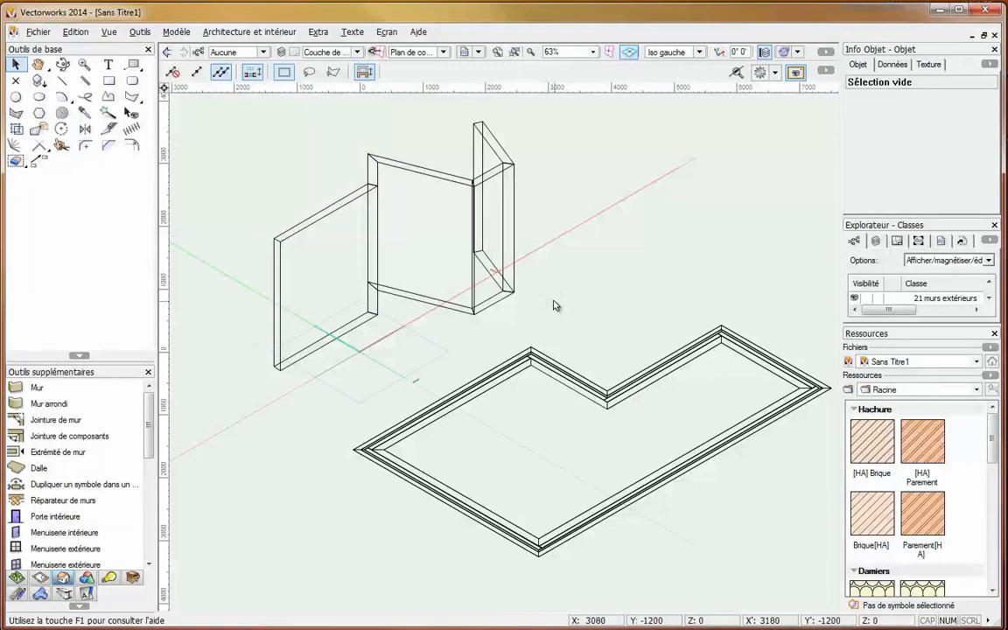
Select the 1720 long notch wall and enlarge the object info palette by closing the class and resource palettes and widening it.
left_click(559, 381)
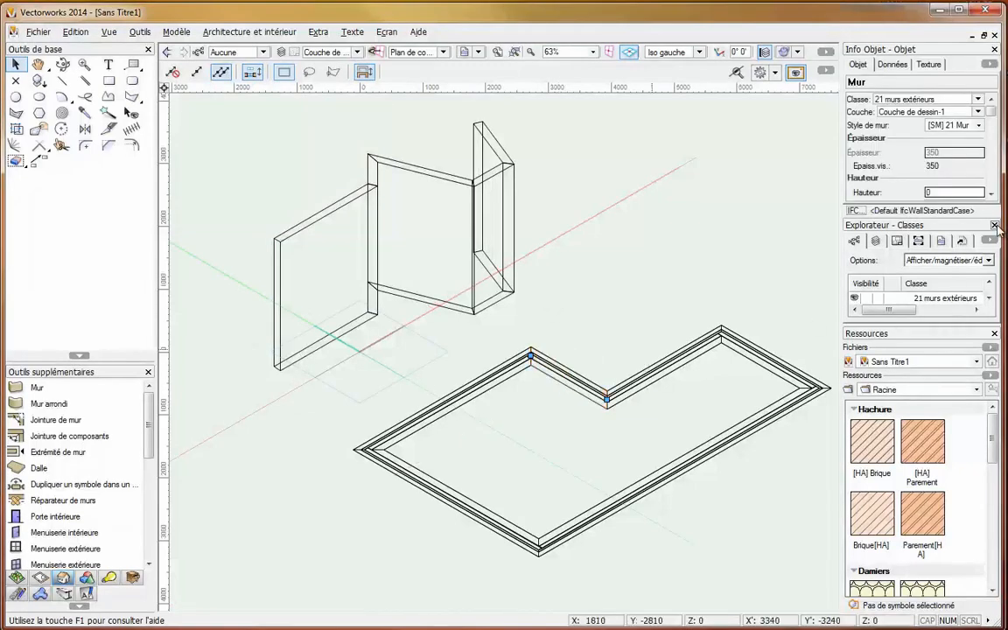
left_click(995, 225)
left_click(995, 335)
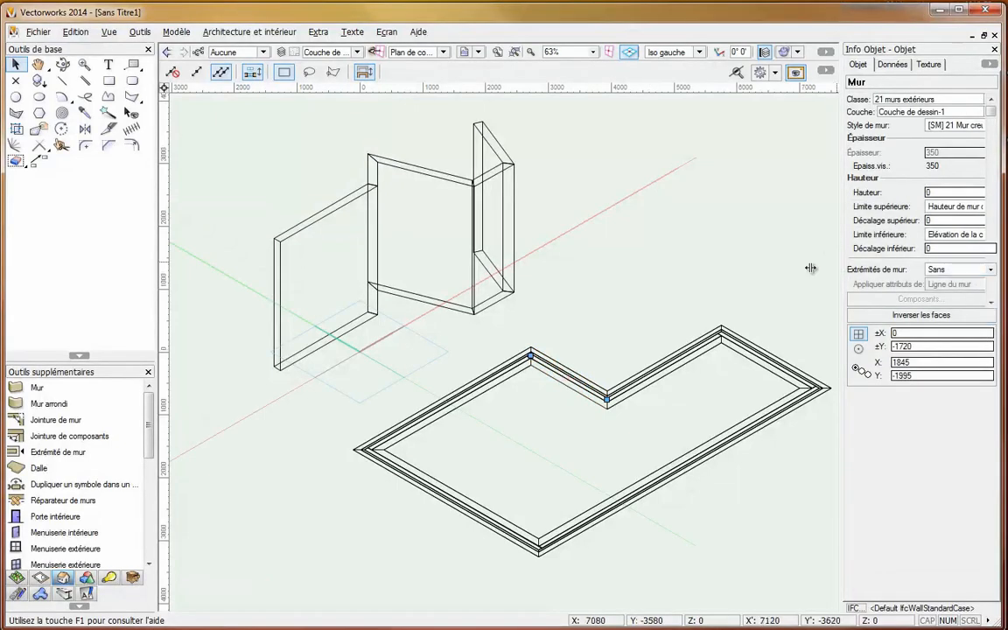
left_click_drag(811, 268, 801, 270)
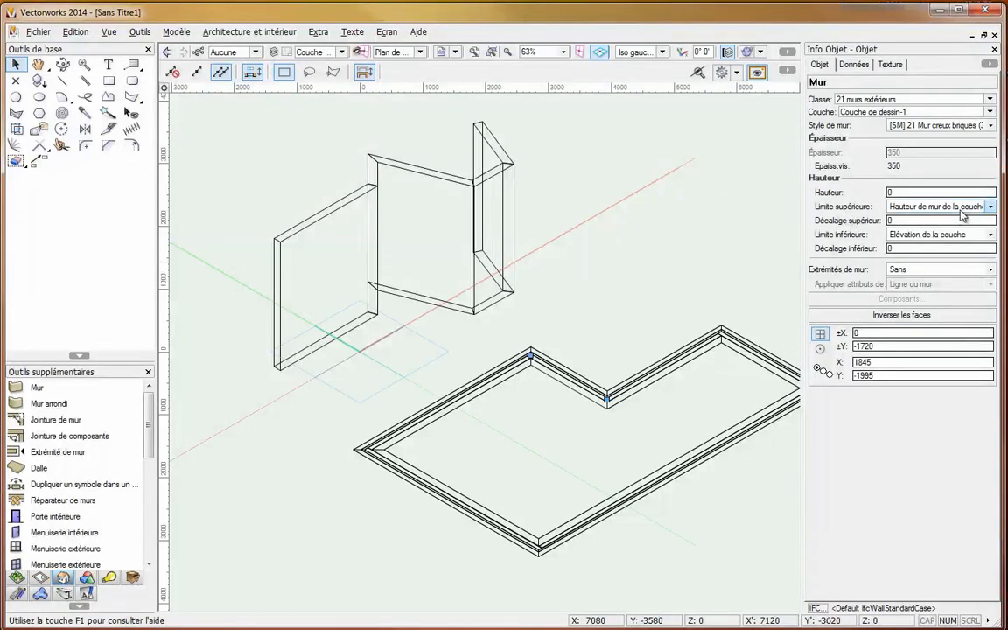
middle_click_drag(725, 283, 693, 295)
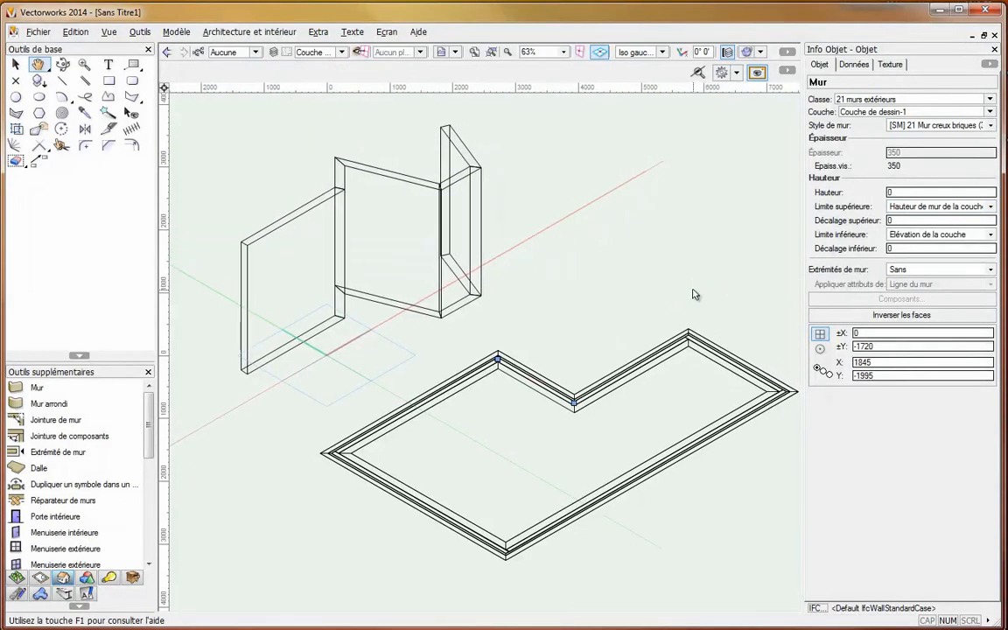
Compare the height settings of the first unstyled wall with those of the 2580 long cavity brick wall at the notch.
left_click(305, 216)
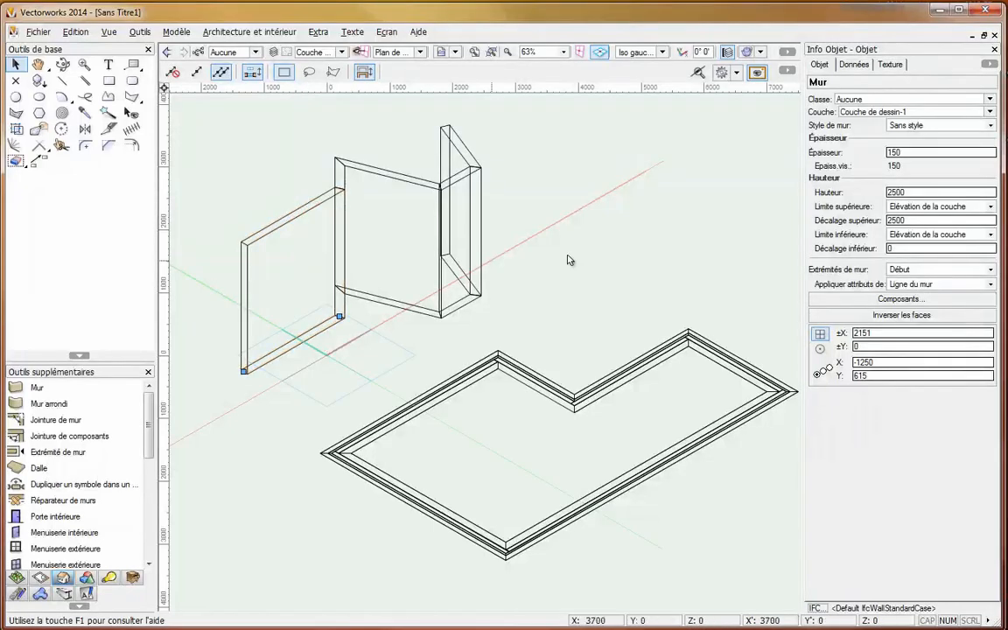
double_click(886, 192)
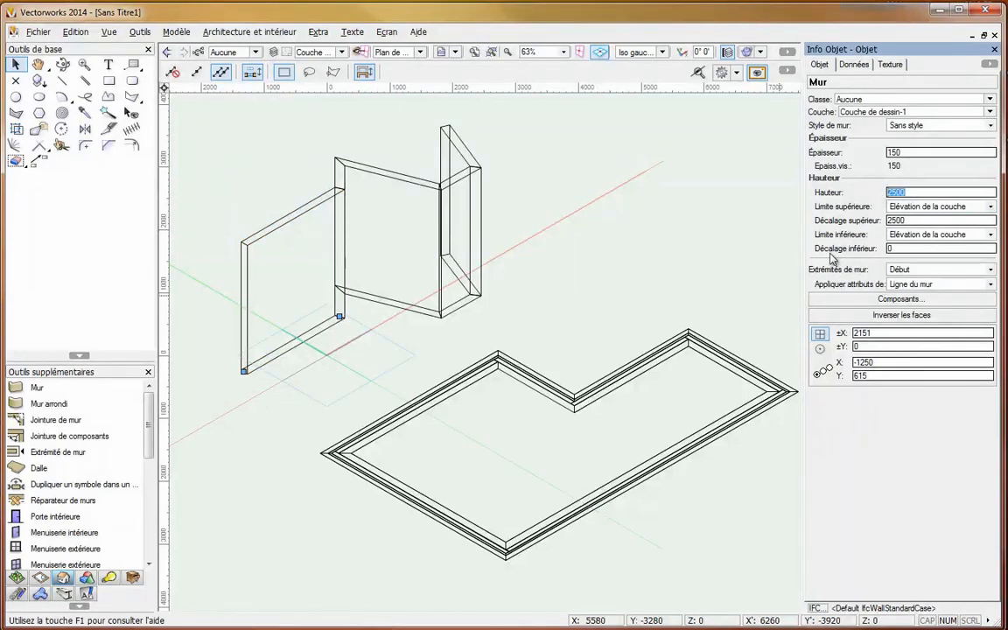
left_click(646, 352)
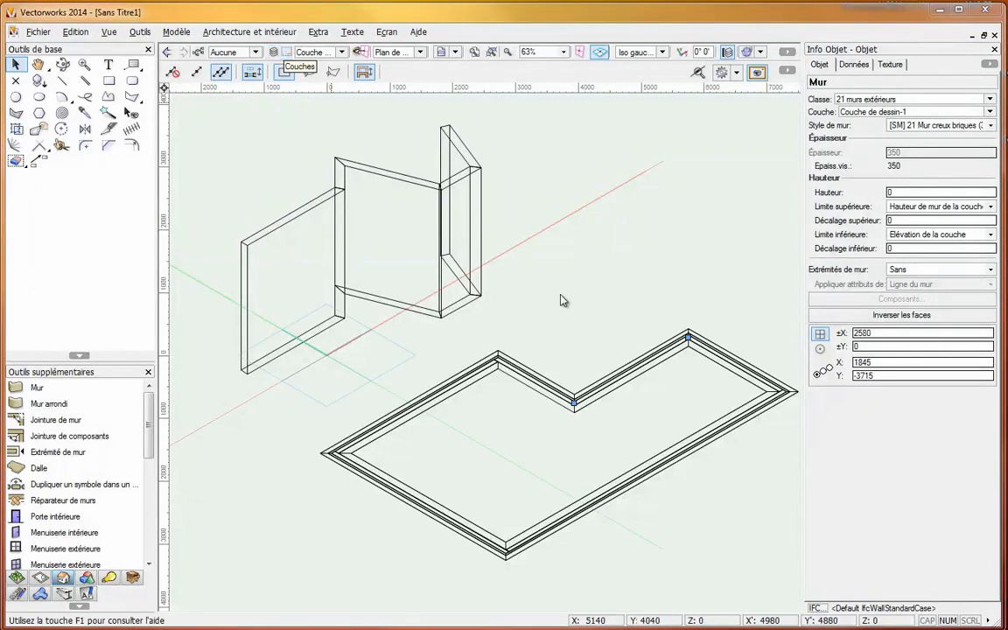
Open the design layer organisation settings and widen the Hauteur and Hauteur de mur columns.
key("ctrl+shift+o")
left_click_drag(433, 29, 628, 109)
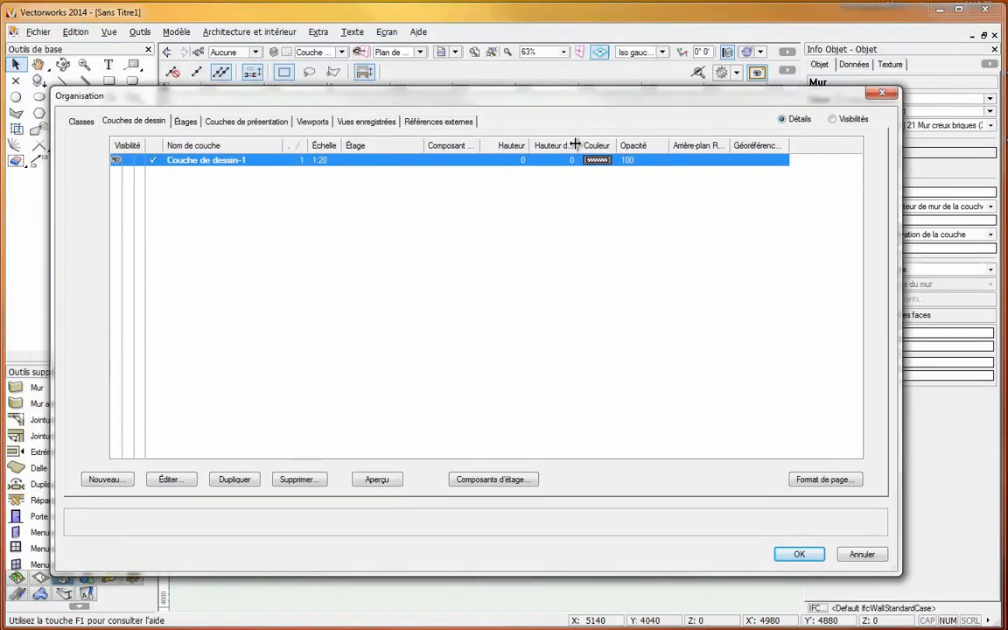
left_click_drag(575, 144, 604, 144)
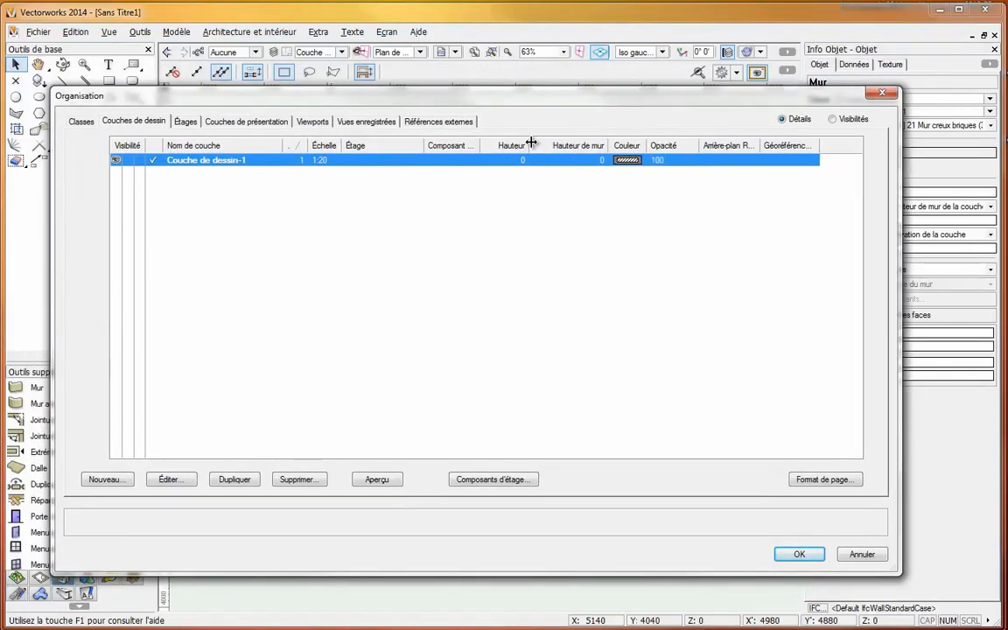
left_click_drag(531, 142, 538, 143)
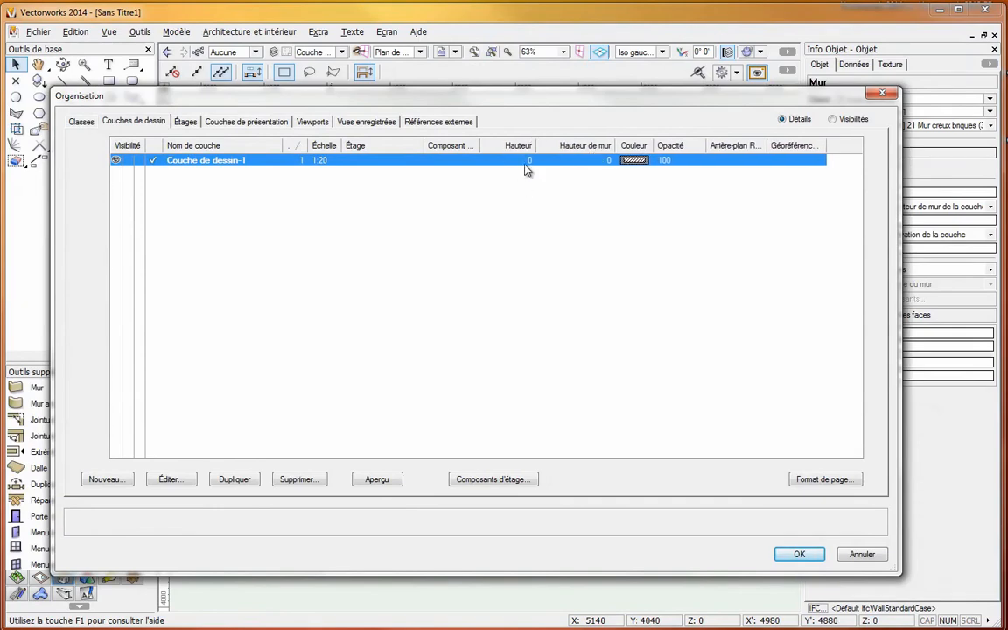
Set the wall height (Hauteur de mur) of the layer Couche de dessin-1 to 2800.
left_click(185, 482)
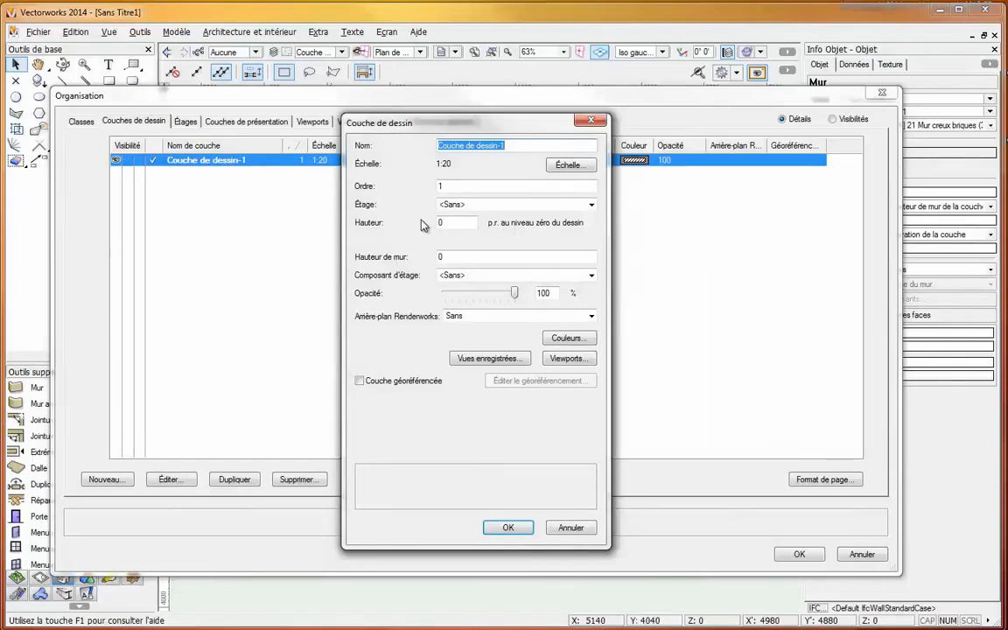
left_click(446, 222)
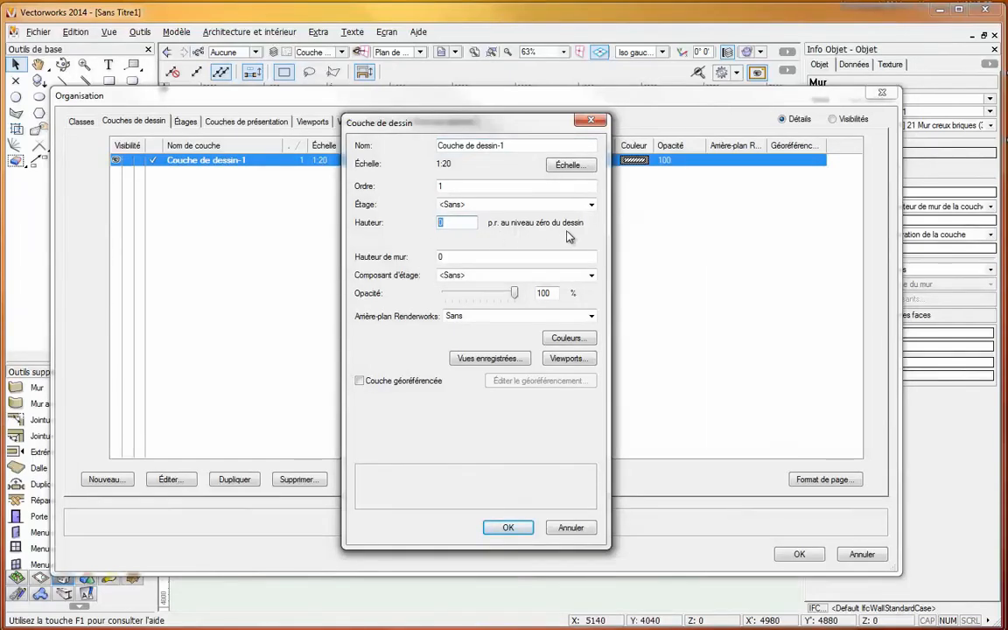
left_click(451, 258)
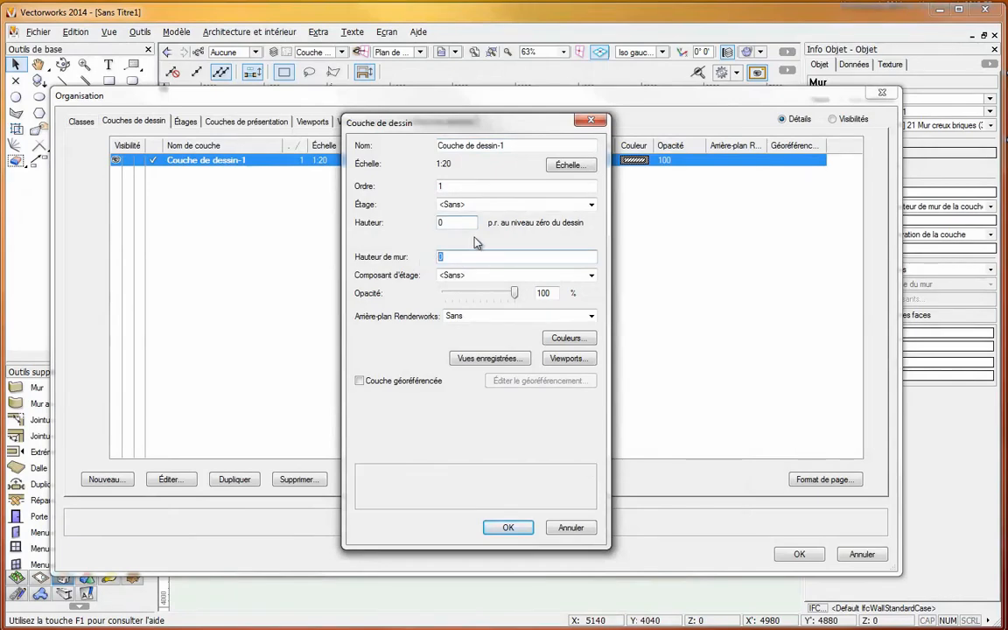
key("shift+Tab")
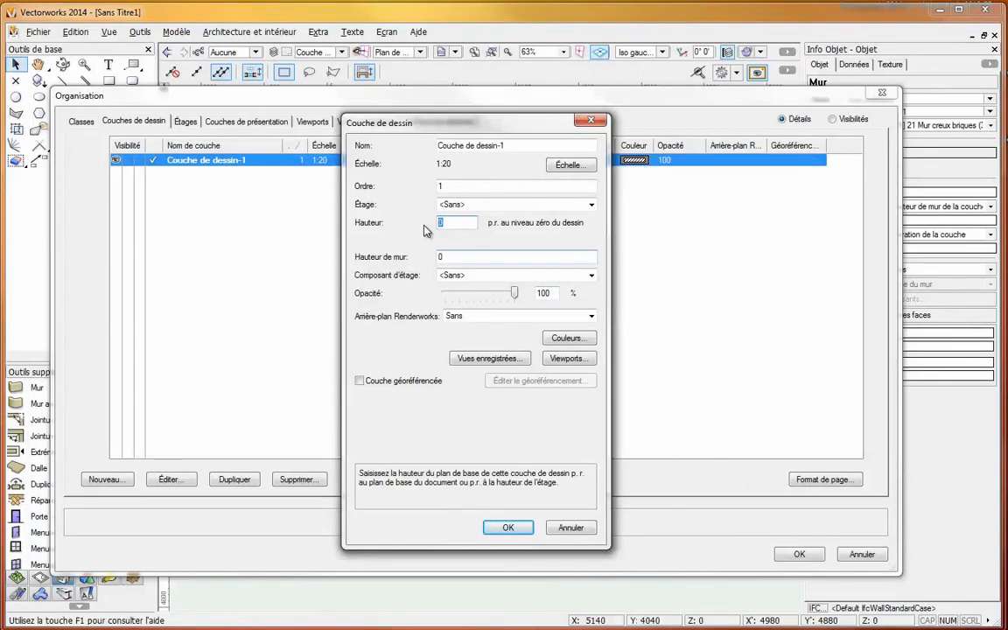
left_click(452, 257)
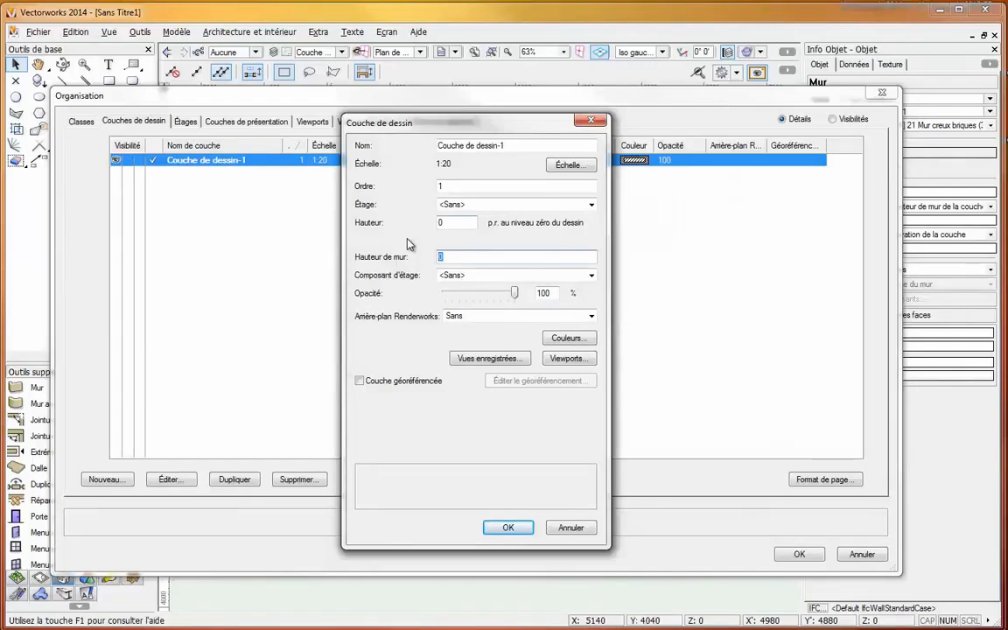
type("2800")
left_click(509, 528)
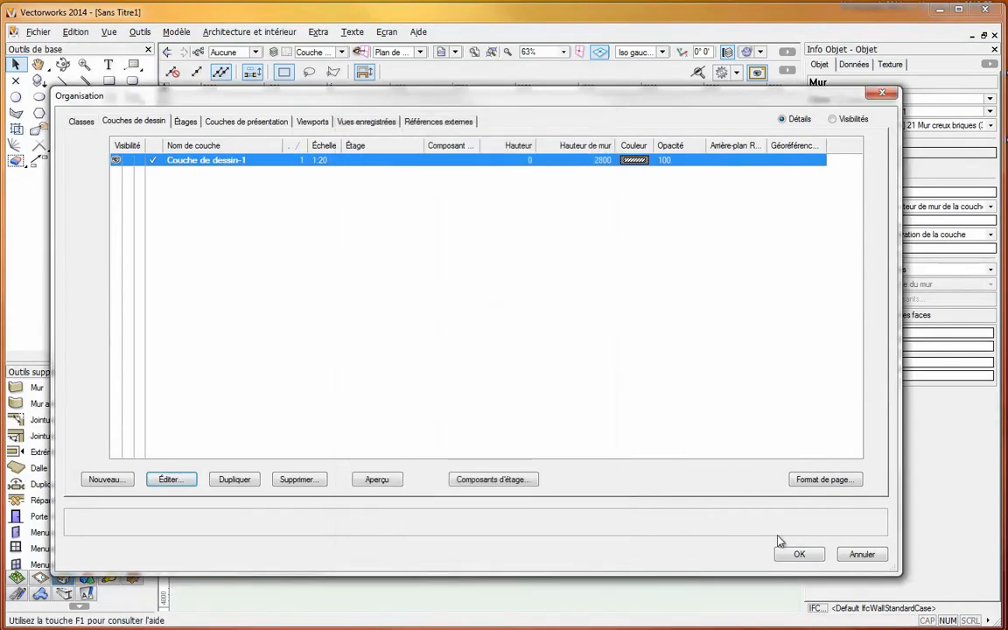
left_click(799, 555)
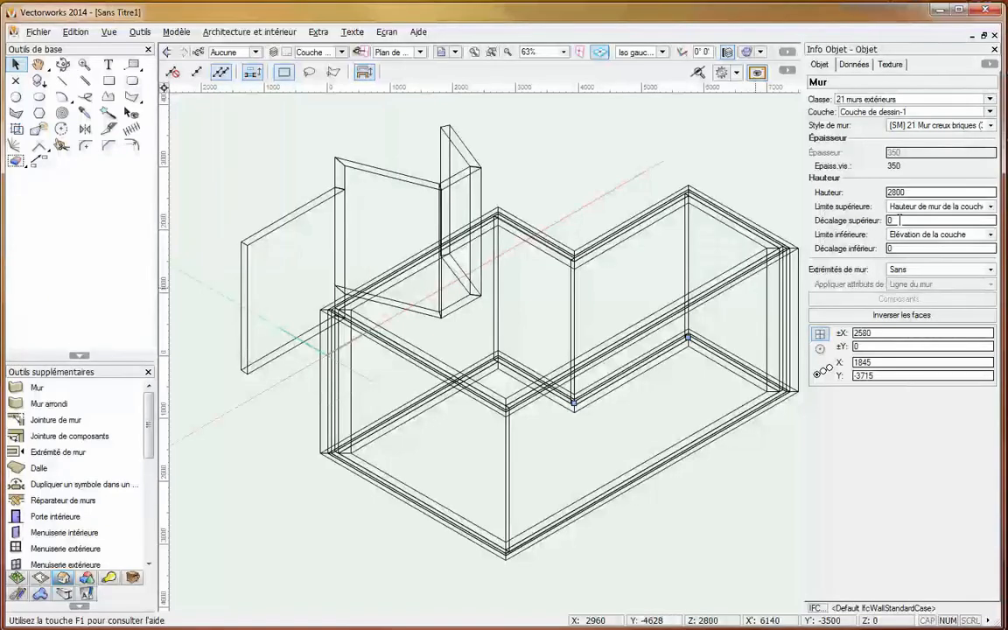
Set the upper offset (Décalage supérieur) of the 2580 long notch wall to 500.
left_click_drag(897, 219, 886, 222)
left_click(899, 247)
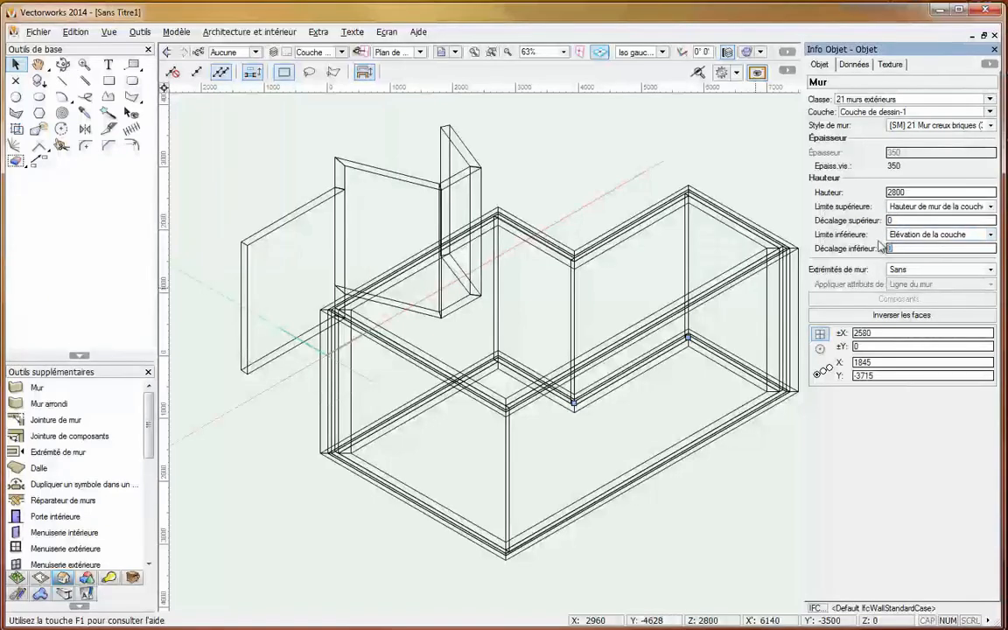
left_click(648, 224)
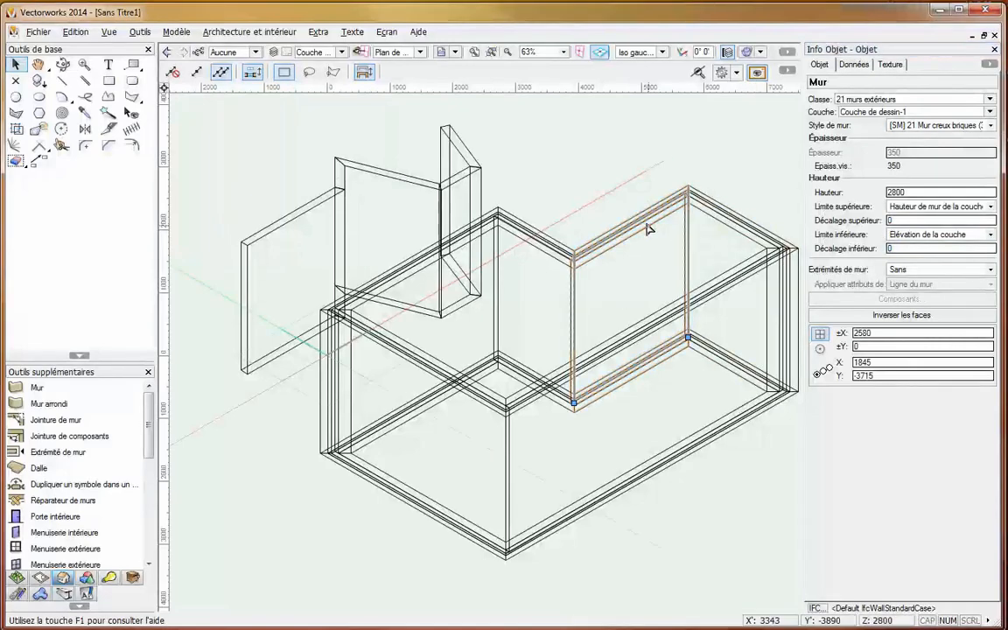
left_click_drag(893, 220, 870, 221)
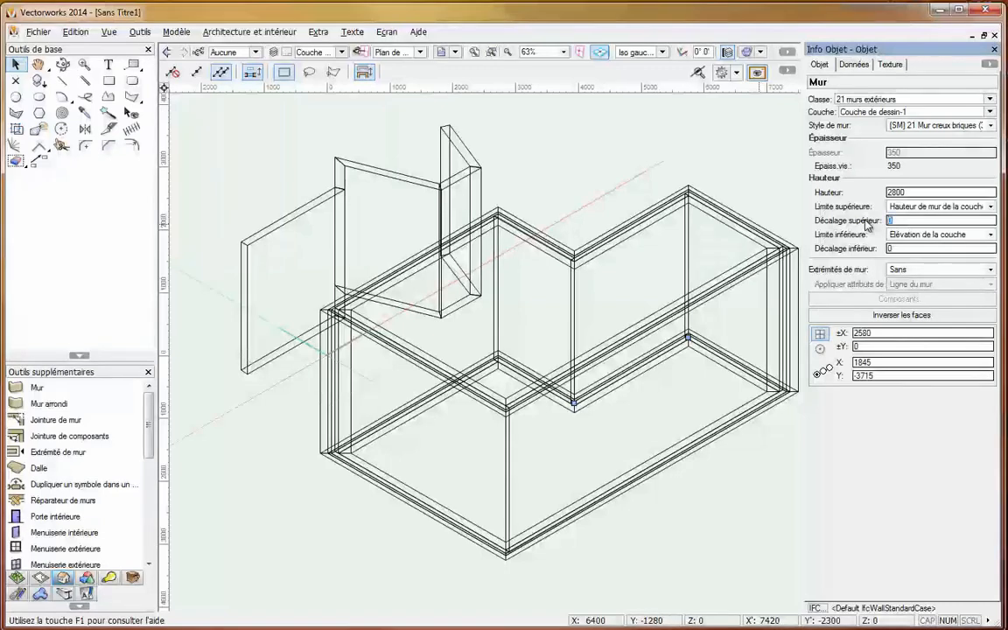
type("500")
key("Return")
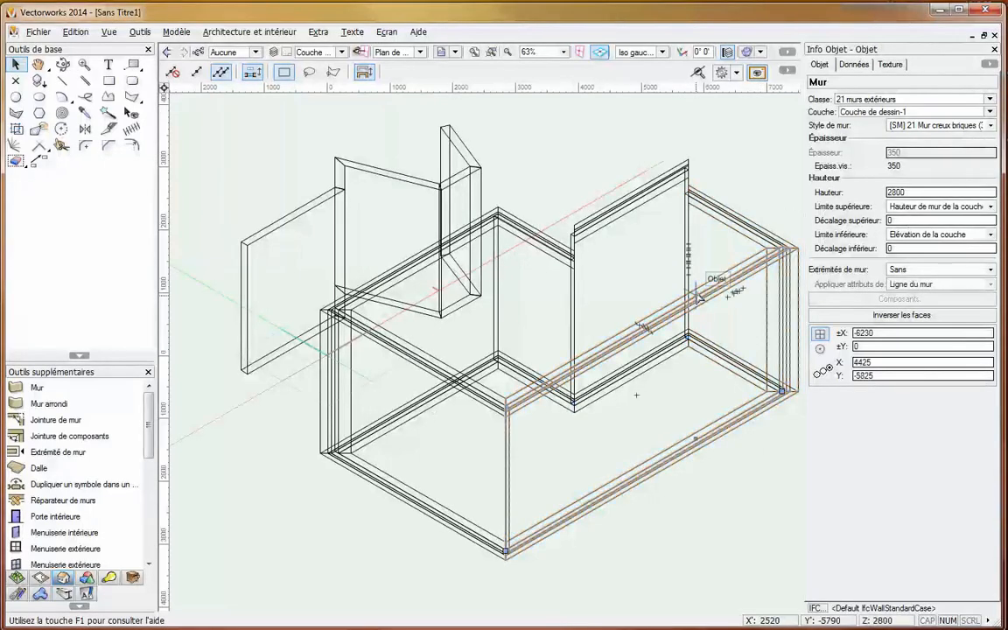
Set the lower offset (Décalage inférieur) of the 6230 long front wall to -300.
left_click(727, 289)
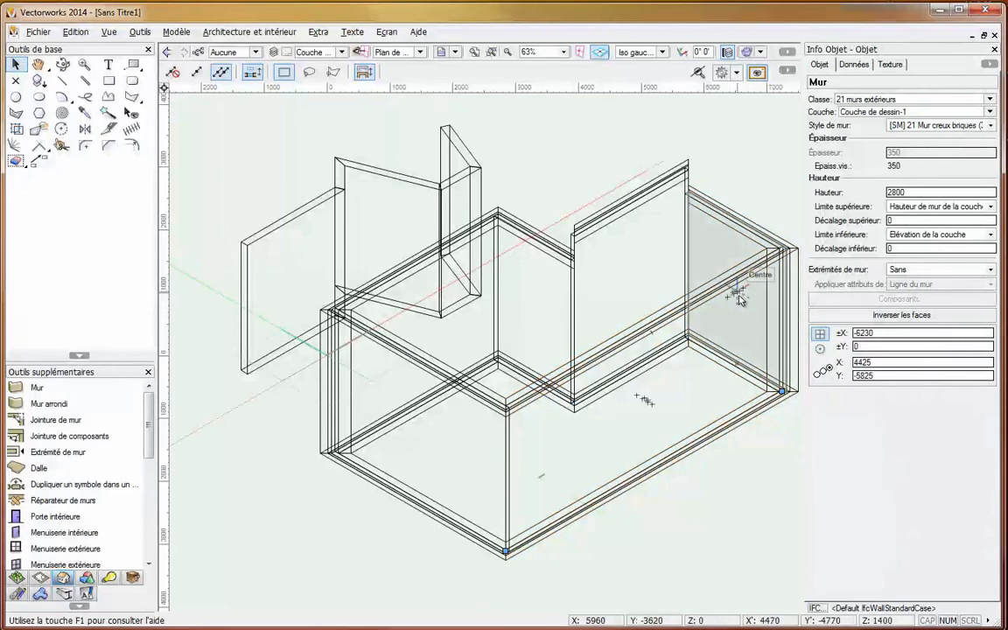
left_click_drag(917, 249, 871, 249)
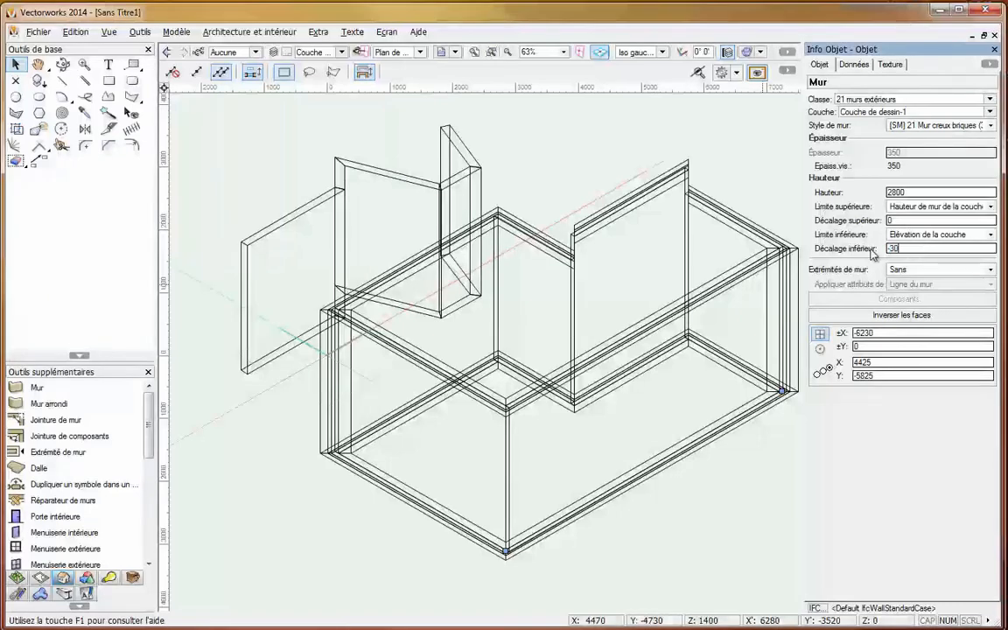
type("-30")
key("Return")
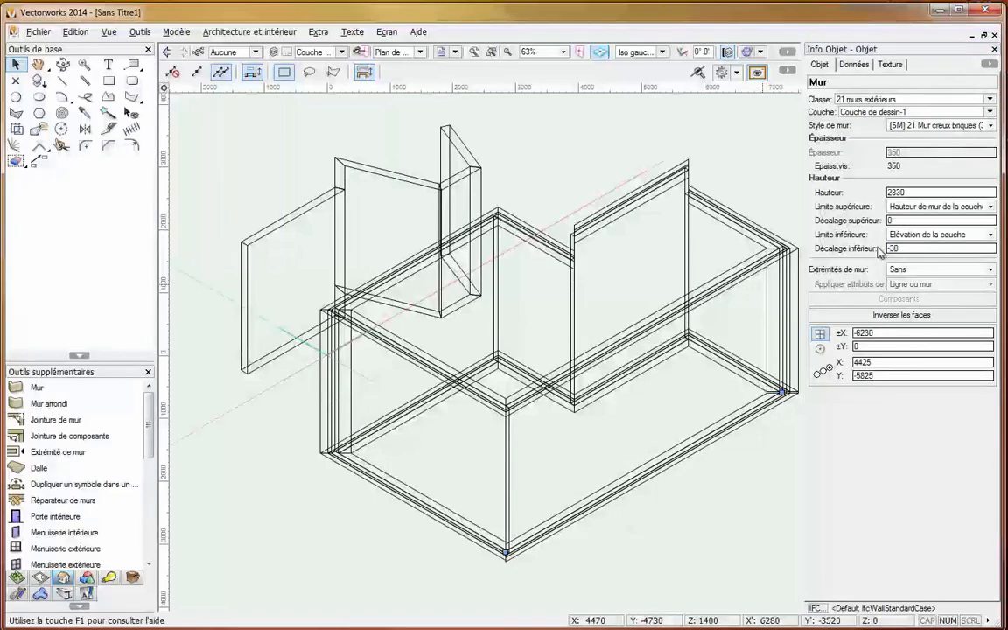
left_click(902, 247)
type("0")
key("Return")
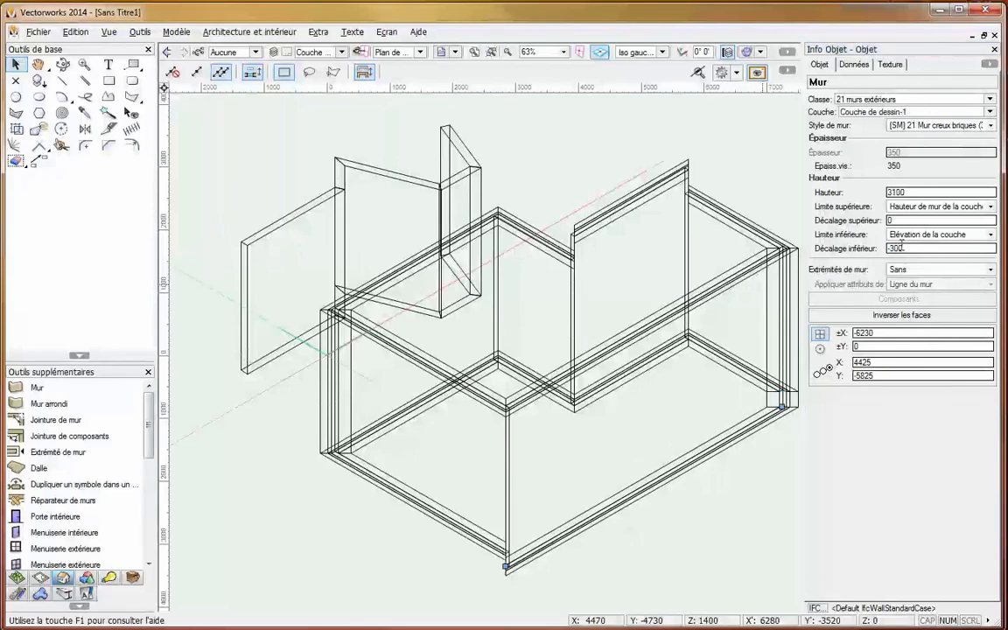
Try a lower offset of 2200 on the 6230 long wall and undo all the wall offset changes.
left_click(812, 261)
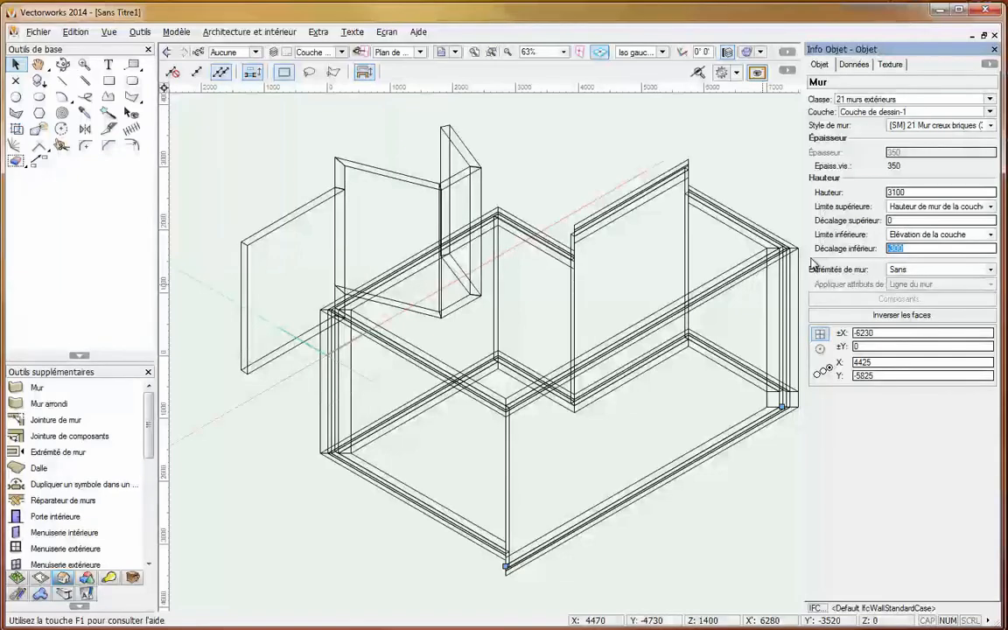
type("2200")
key("Return")
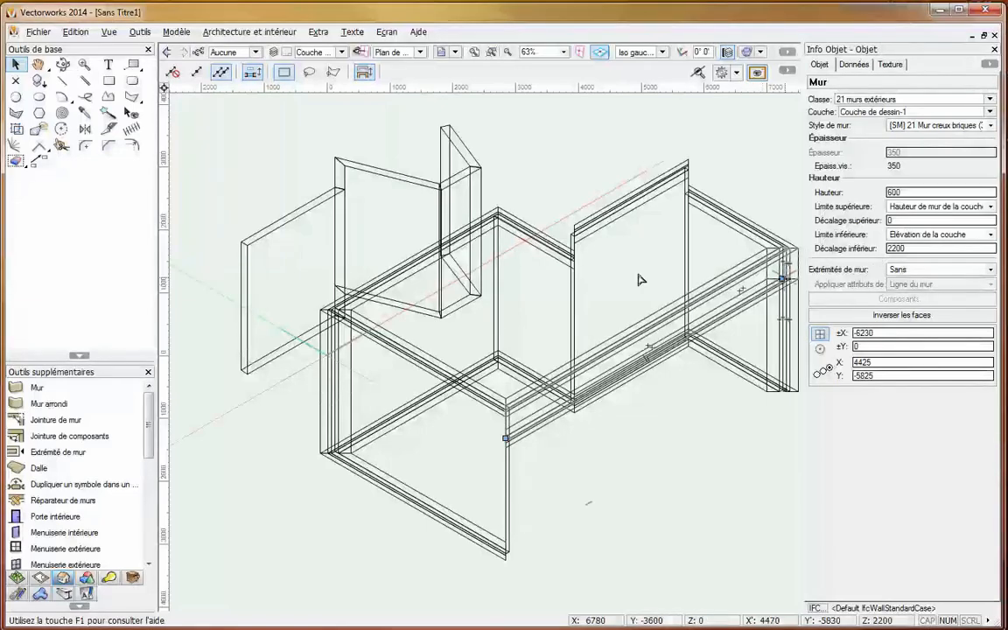
key("ctrl+z")
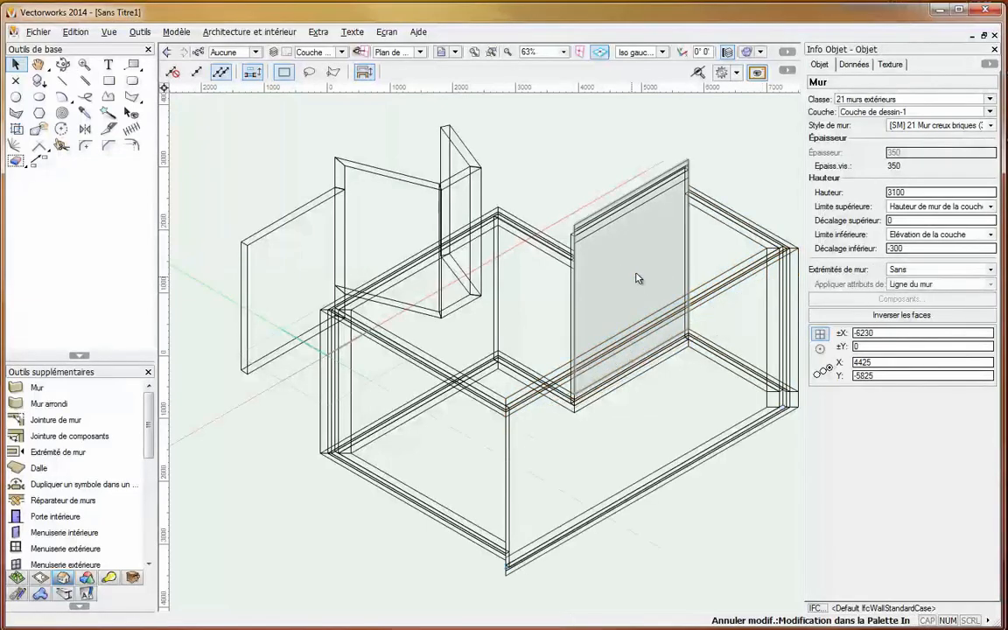
left_click(637, 276)
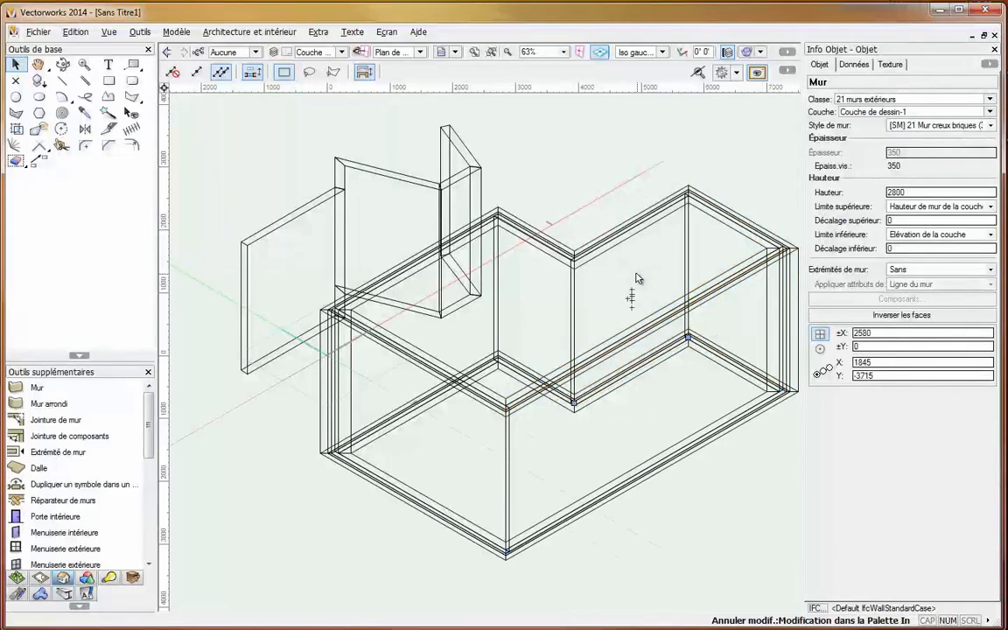
Switch the isometric wireframe view of the walls to Dessus, and finally to the Plan 2D view.
left_click(663, 53)
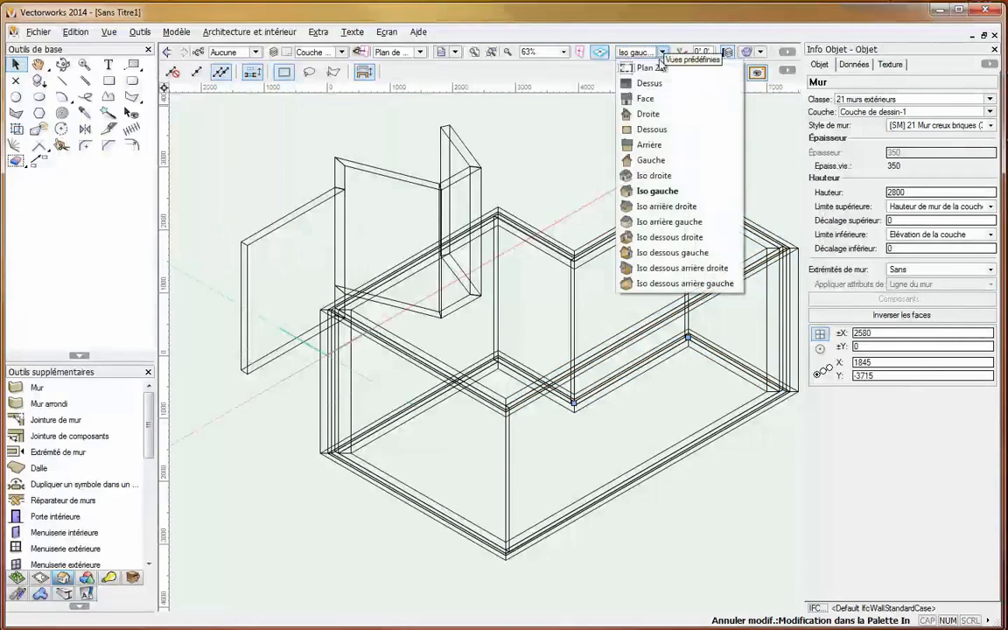
left_click(650, 83)
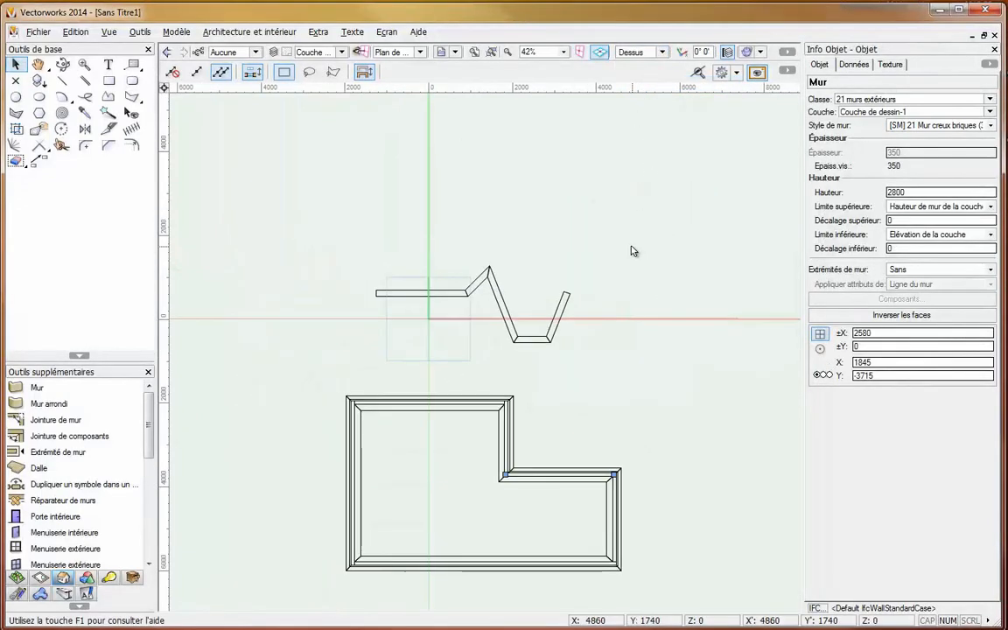
key("F5")
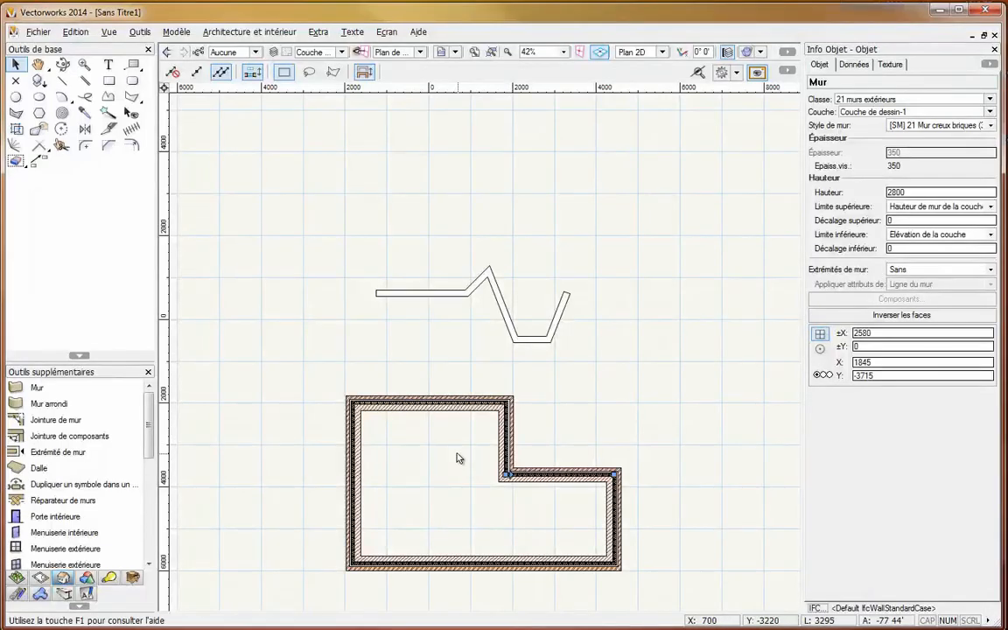
middle_click_drag(456, 414, 461, 342)
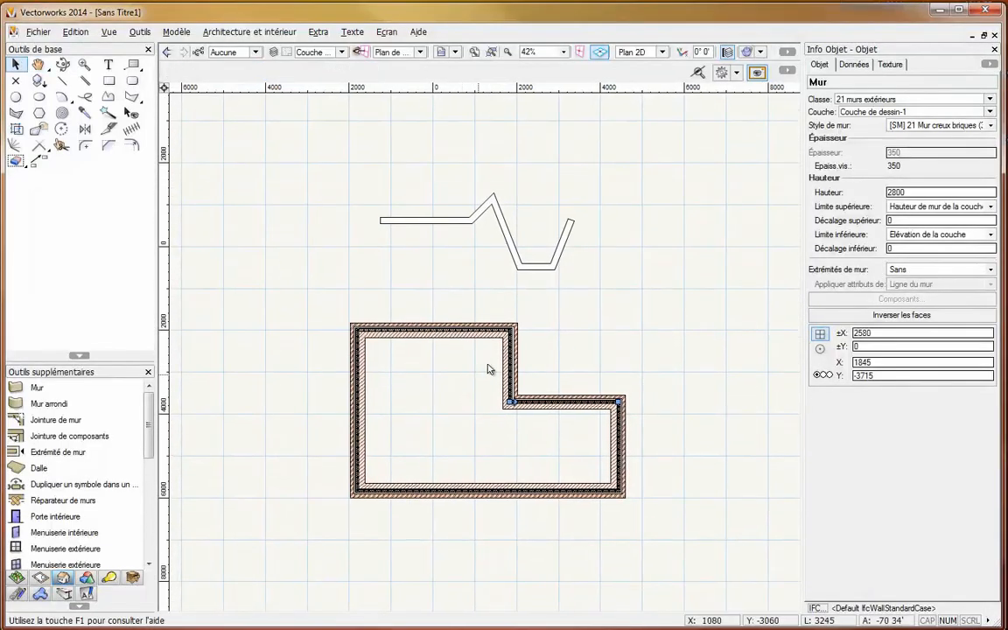
Draw a slanted interior wall in style [SM] 22 Brique pleine (14) between the upper and lower exterior walls, spanning about 901 by 3830.
left_click(78, 390)
left_click(416, 68)
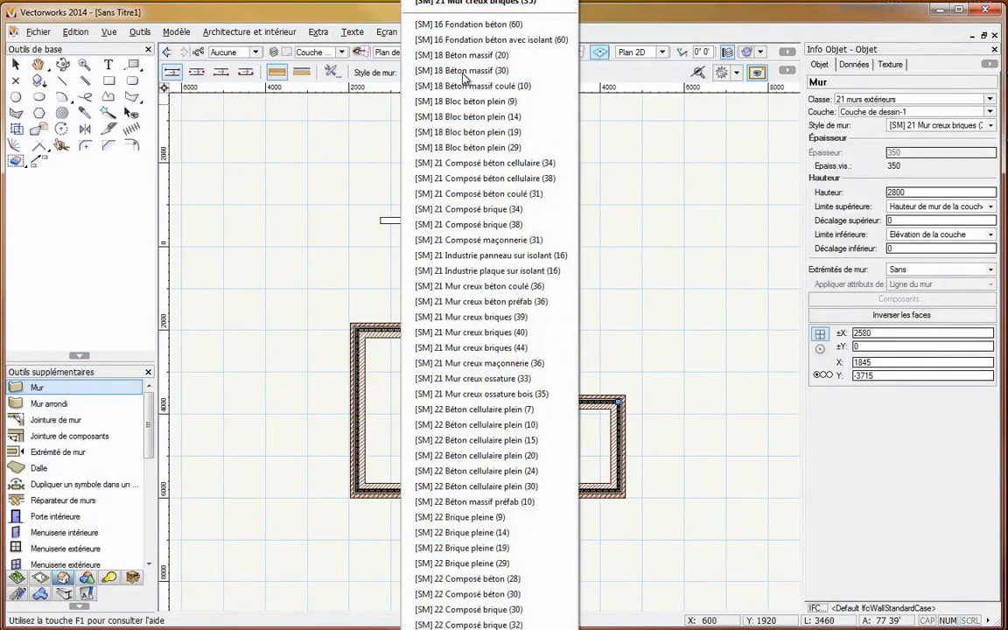
left_click(516, 535)
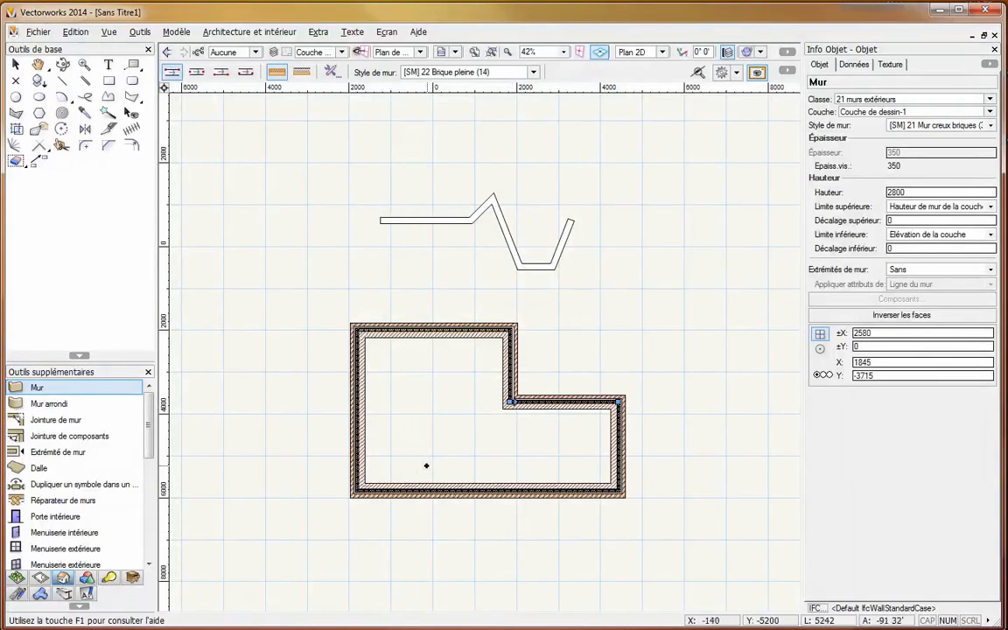
scroll(426, 463, "up", 1)
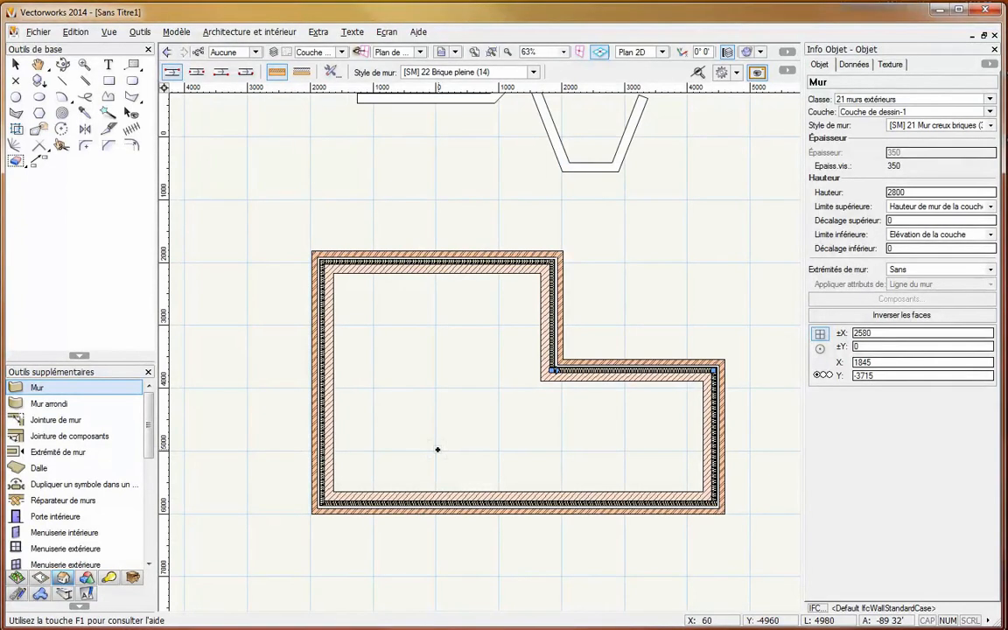
left_click(437, 273)
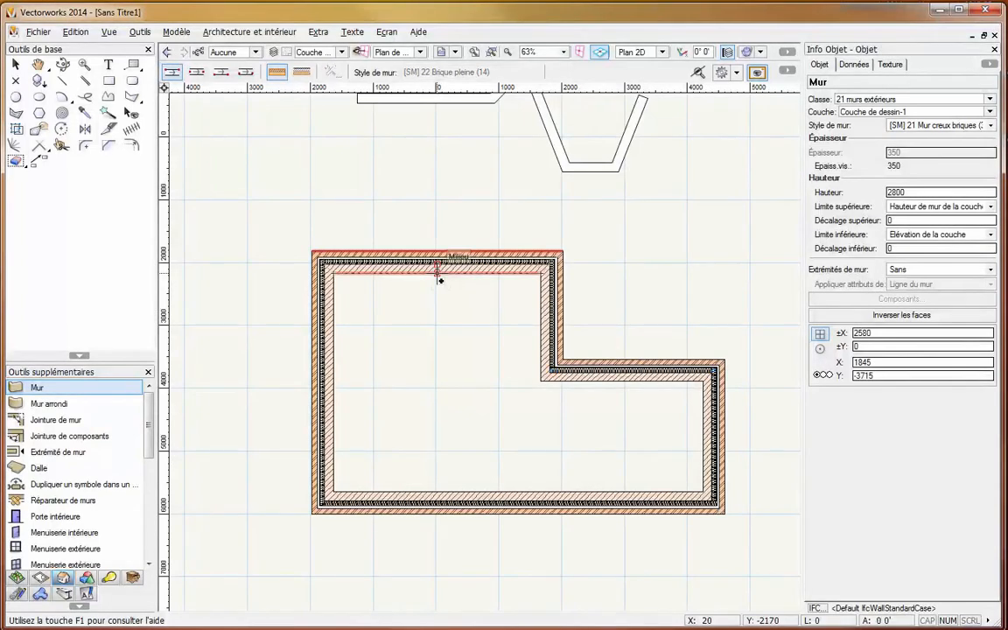
left_click(440, 277)
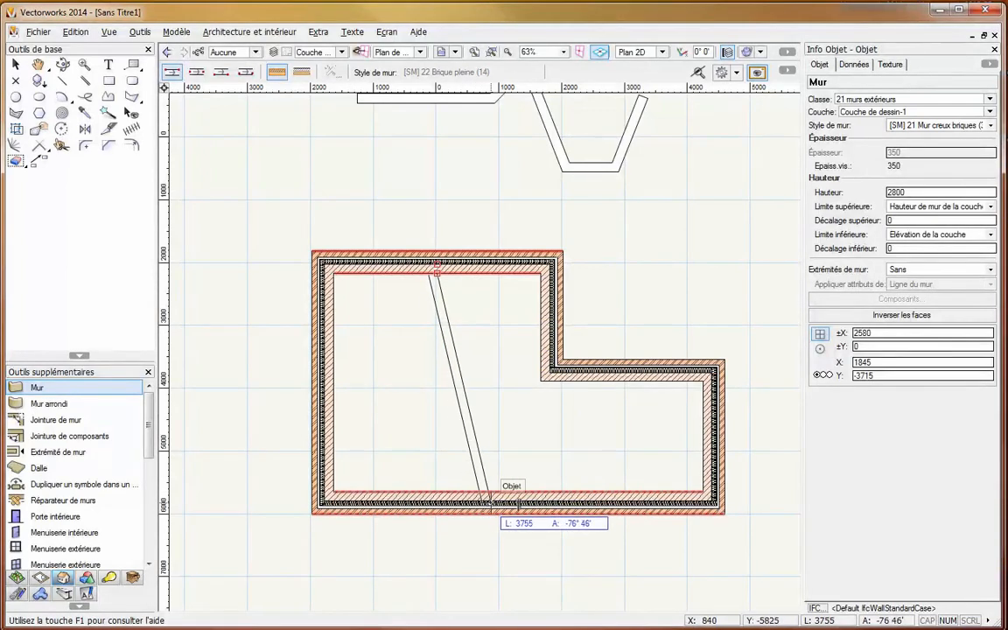
left_click(488, 503)
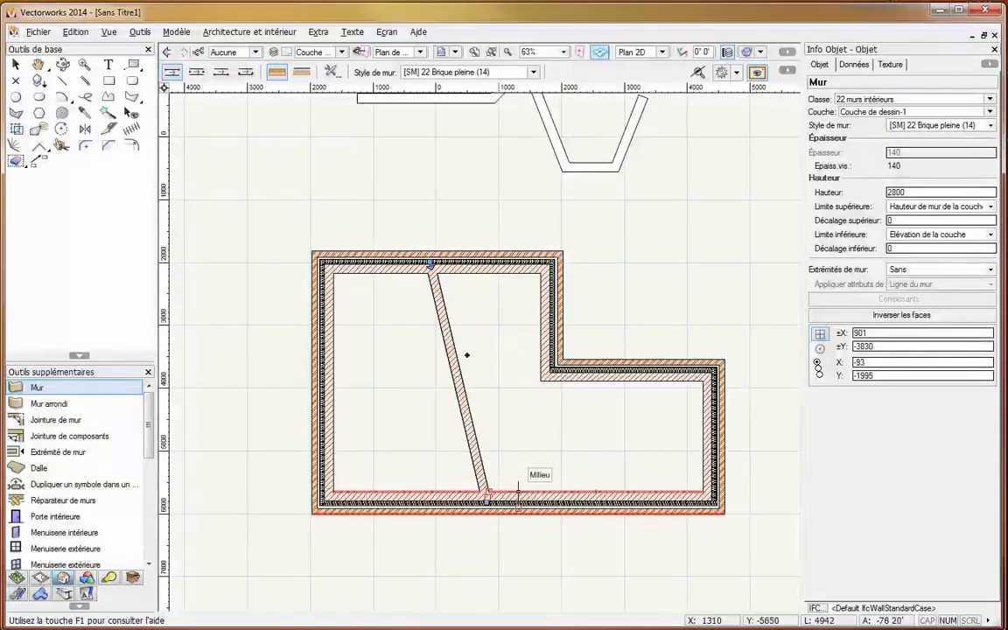
scroll(431, 256, "up", 5)
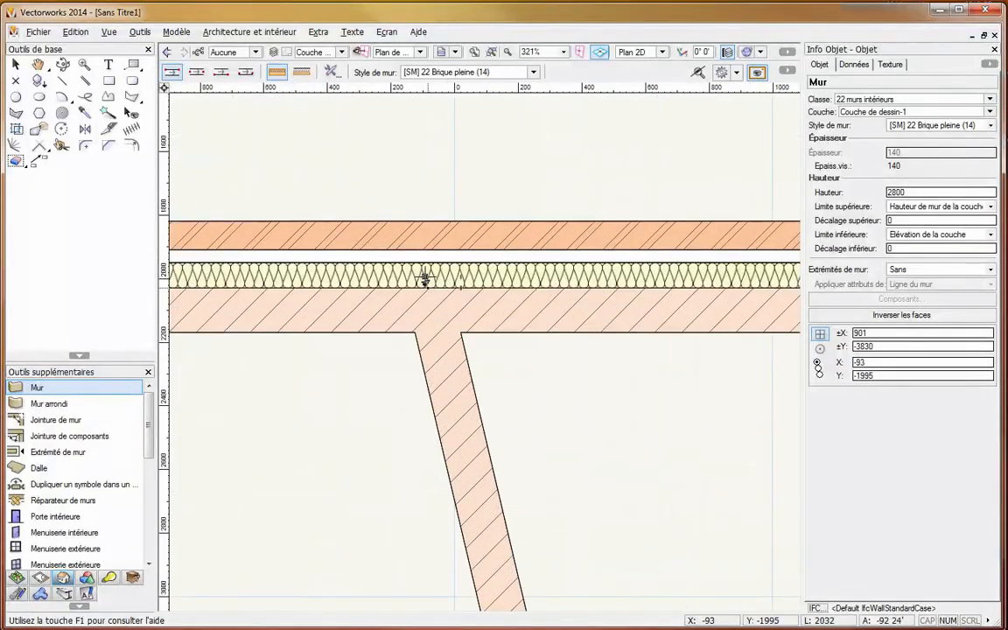
left_click(16, 66)
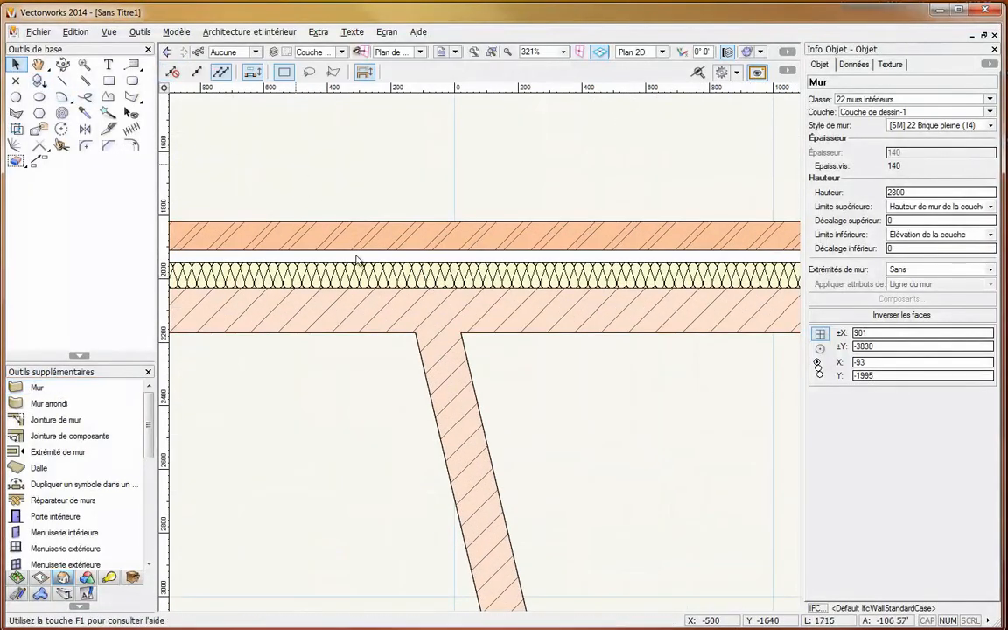
left_click(546, 402)
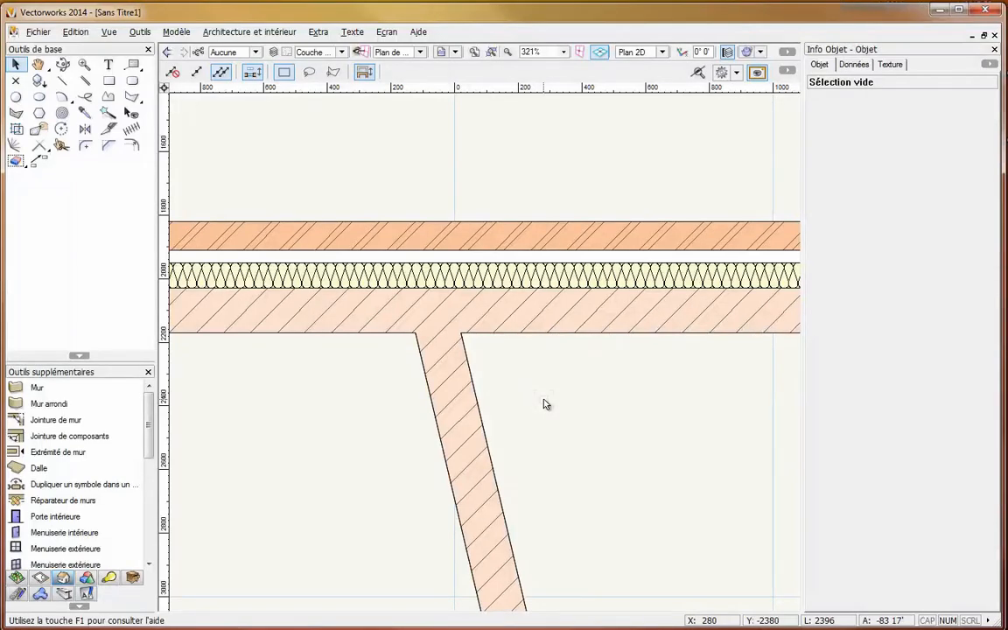
Draw two more Brique pleine (14) partitions from the slanted wall: one to the west exterior wall, one horizontal and free-ended, about 1621 long.
scroll(544, 403, "down", 5)
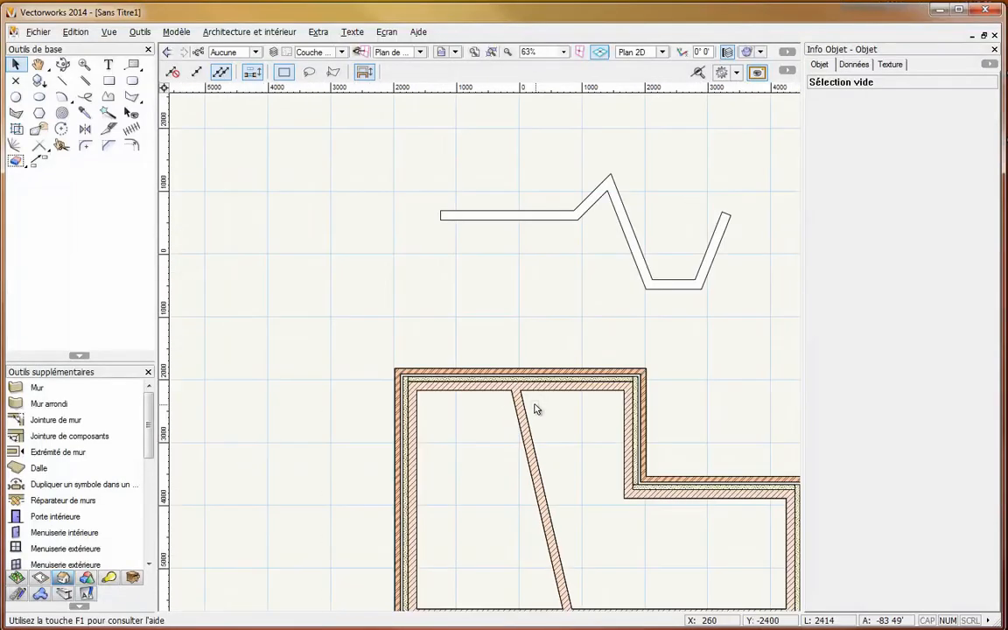
middle_click_drag(533, 400, 507, 315)
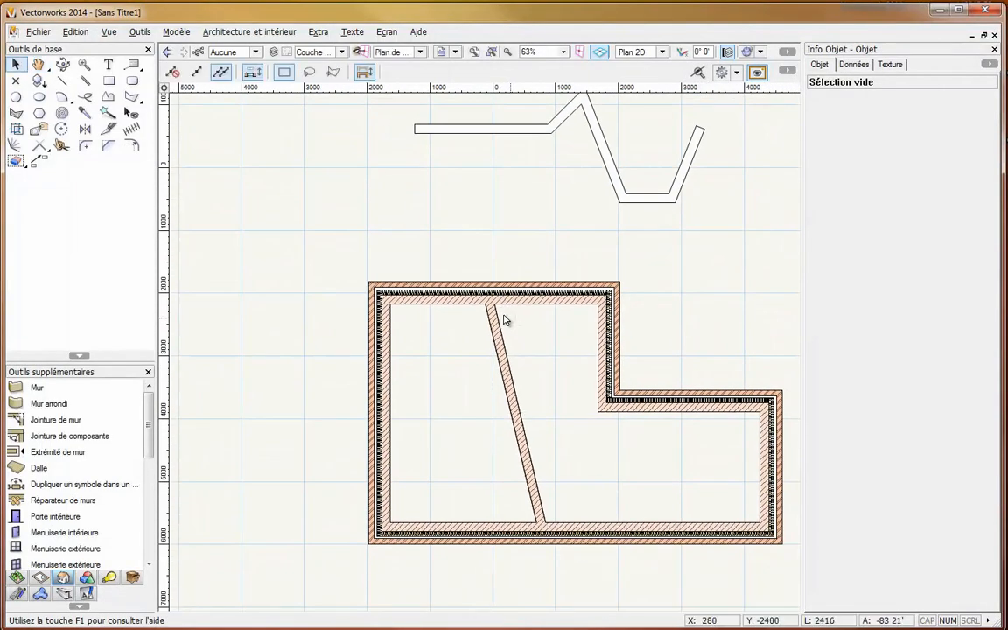
left_click(37, 387)
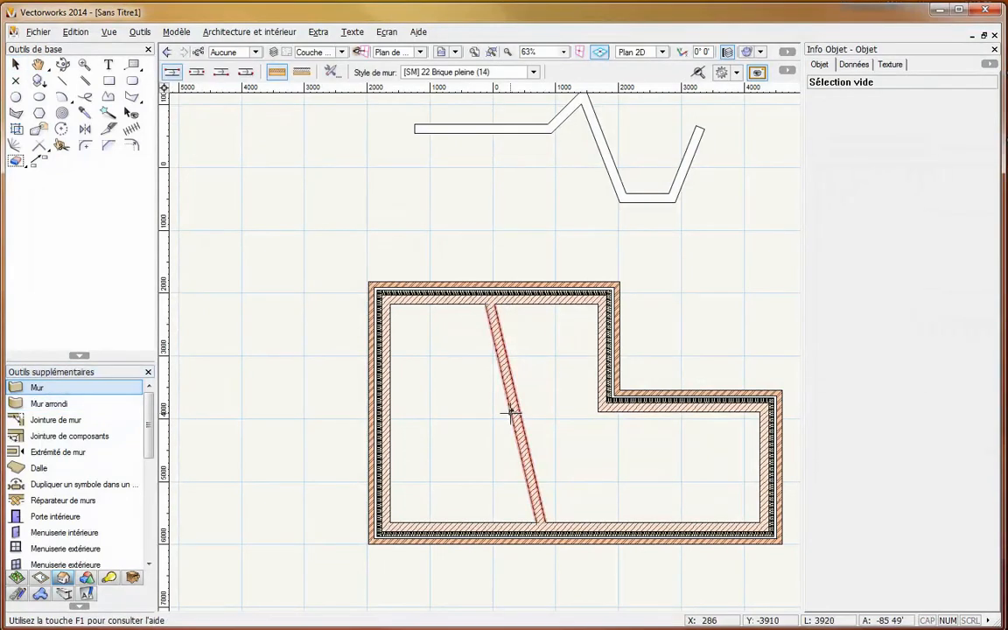
left_click(386, 462)
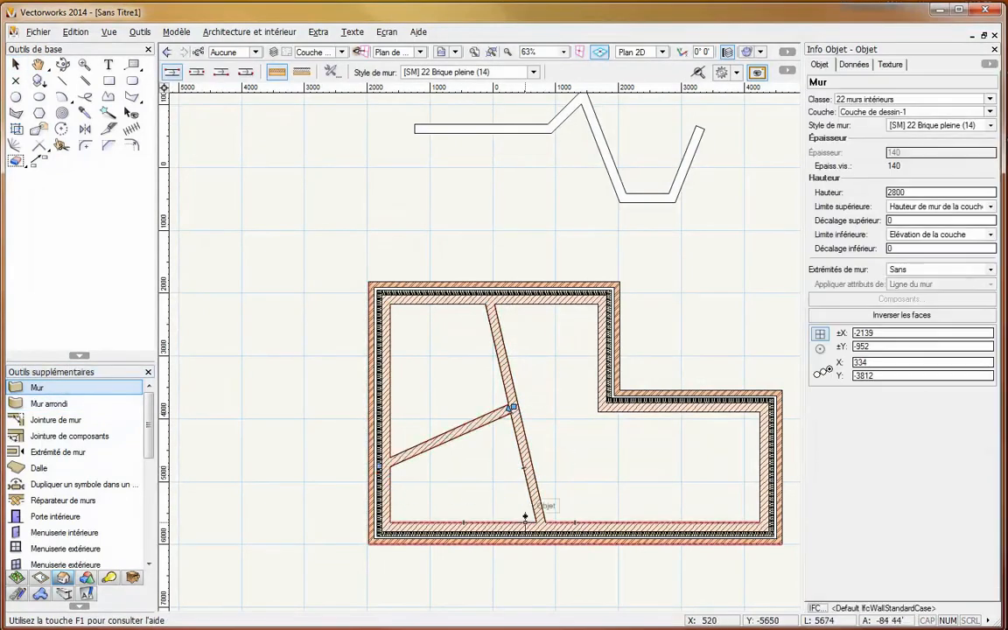
left_click(525, 467)
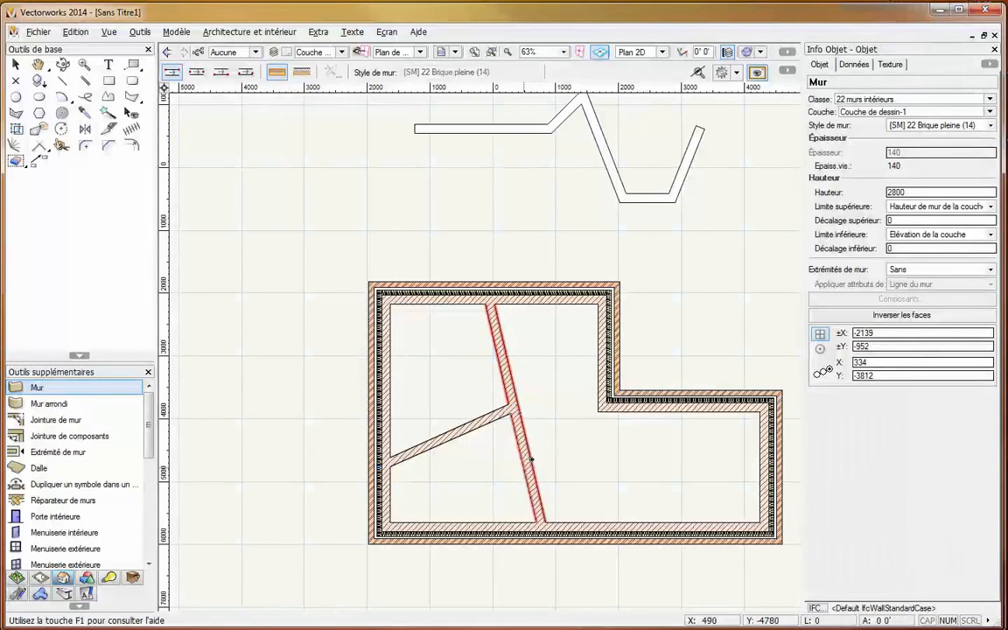
left_click(630, 470)
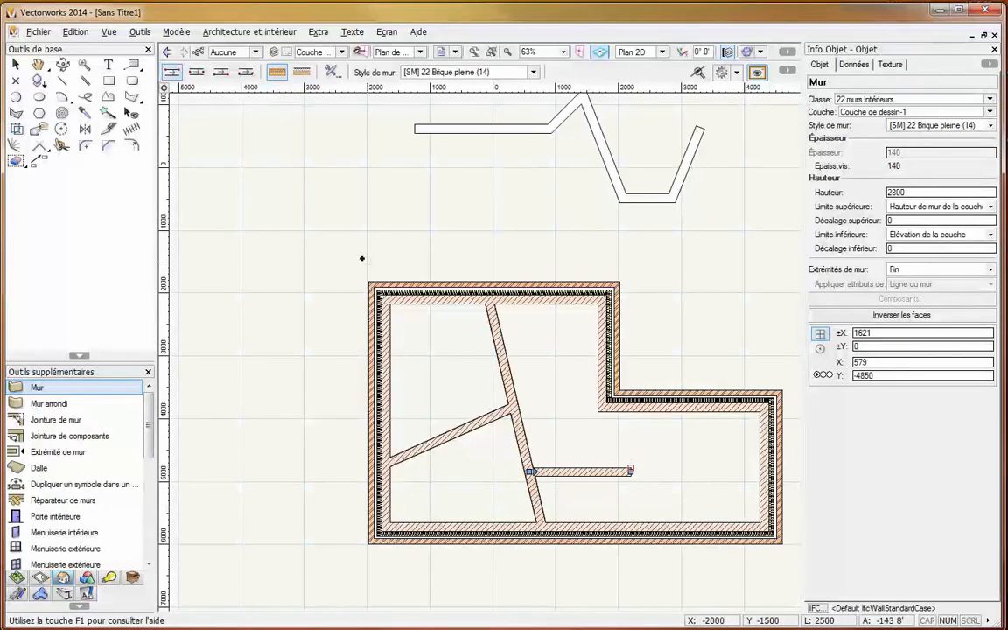
Check the Jointure automatique des murs option in the Vectorworks editing preferences and cancel out of them.
left_click(318, 31)
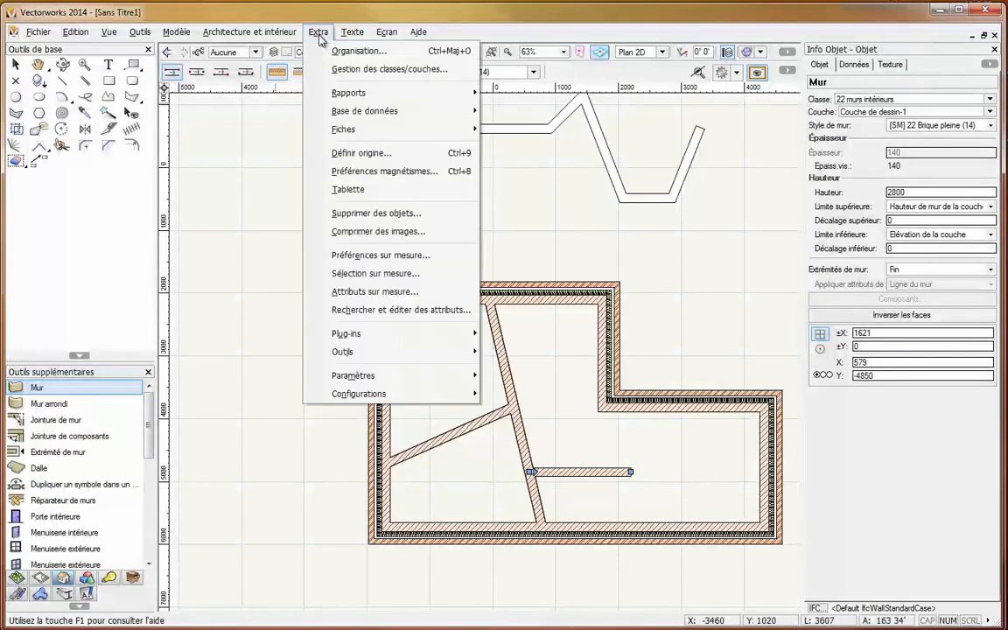
mouse_move(372, 377)
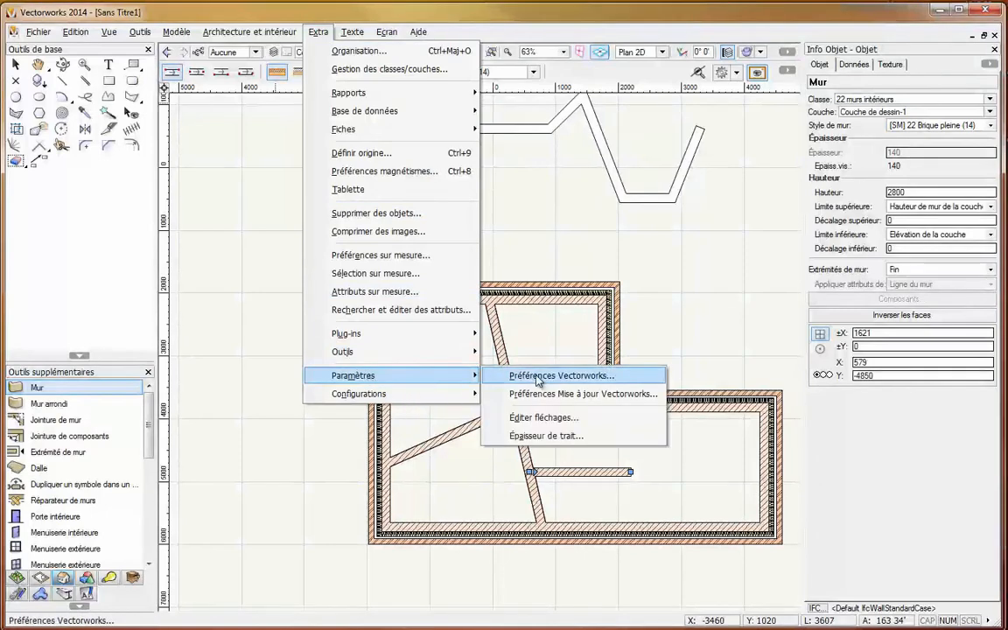
left_click(538, 378)
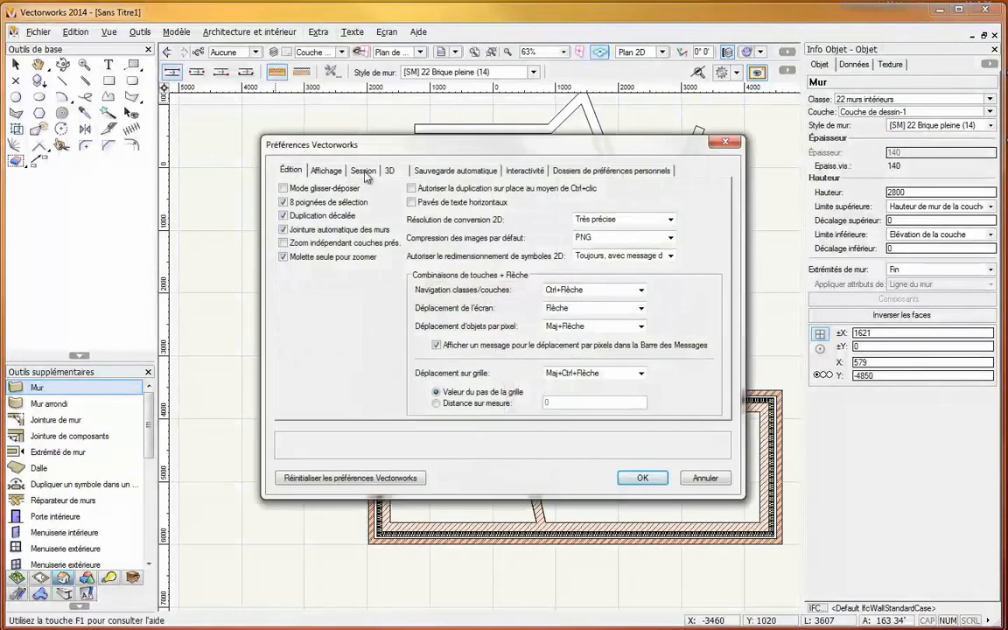
mouse_move(339, 191)
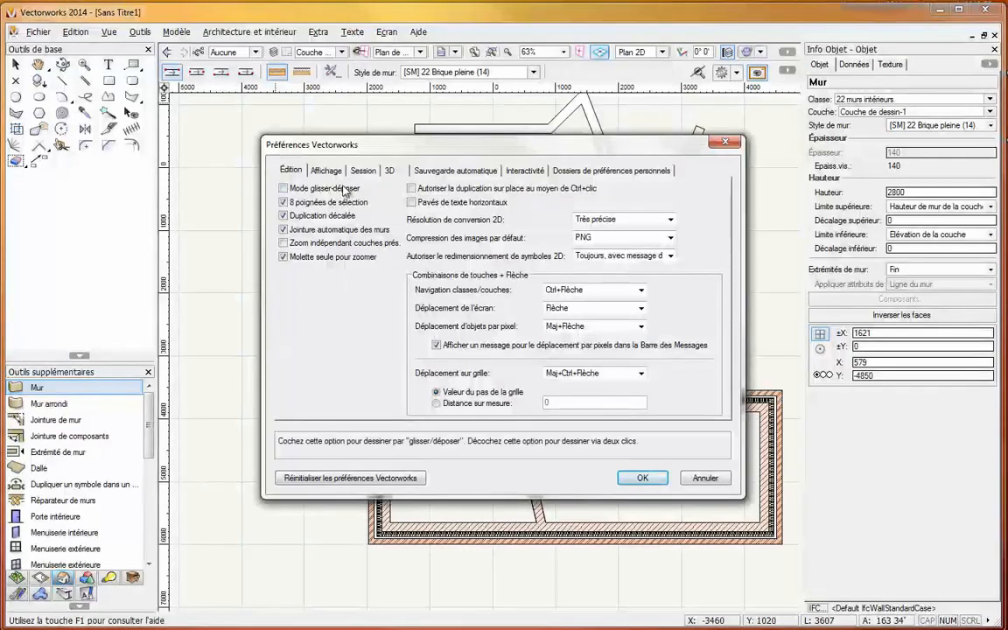
mouse_move(337, 234)
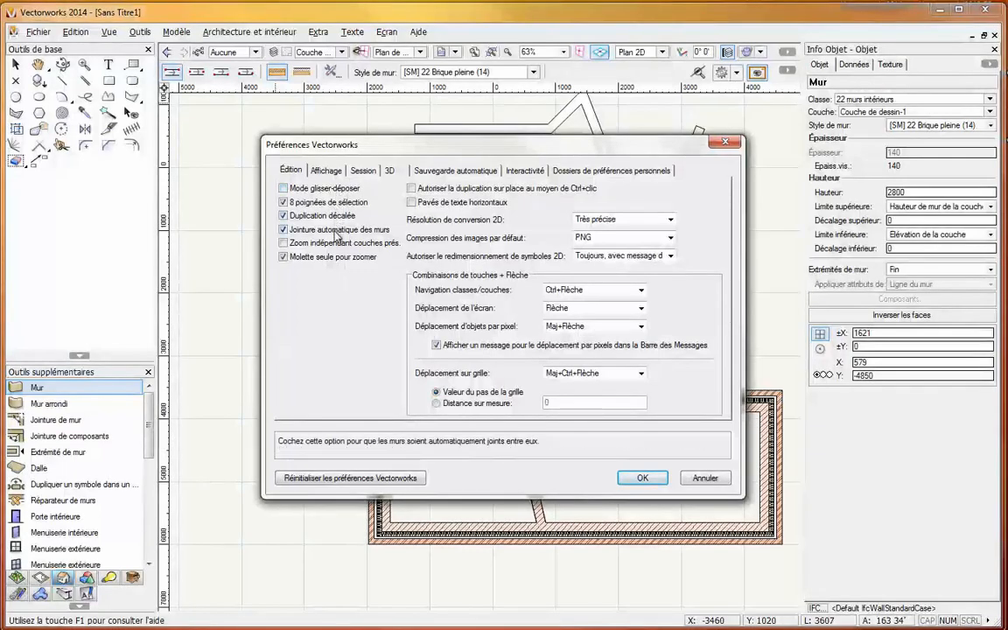
left_click(707, 479)
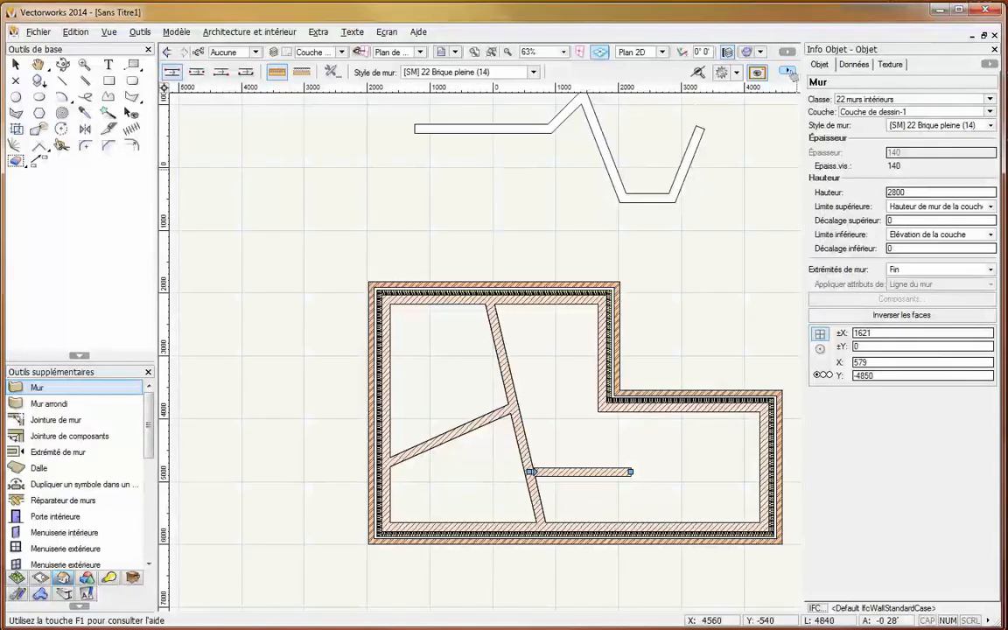
Add the Jointure automatique des murs toggle to the quick preferences and turn automatic wall joining off.
left_click(789, 71)
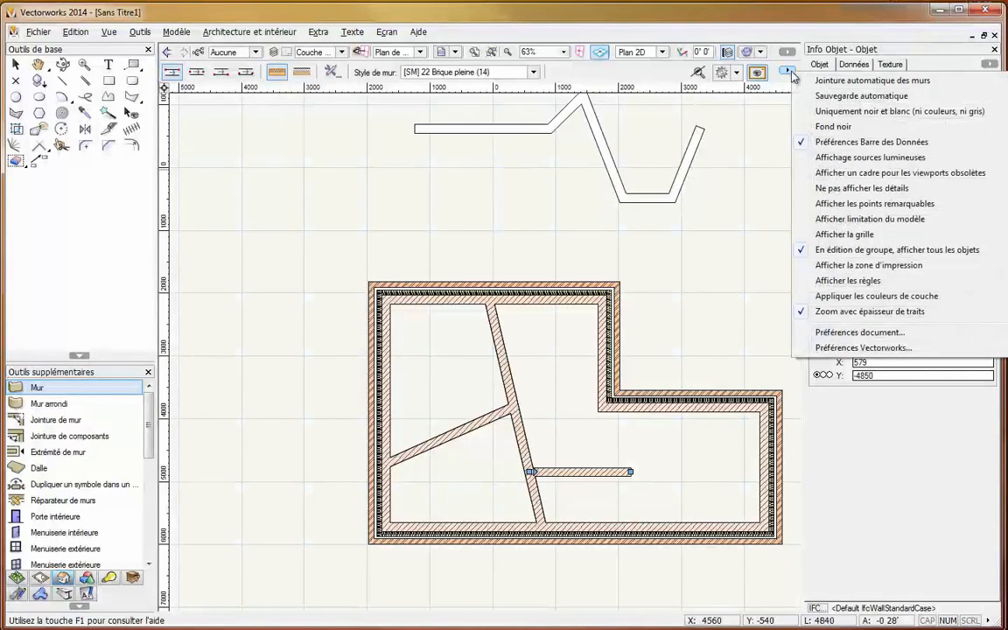
left_click(834, 85)
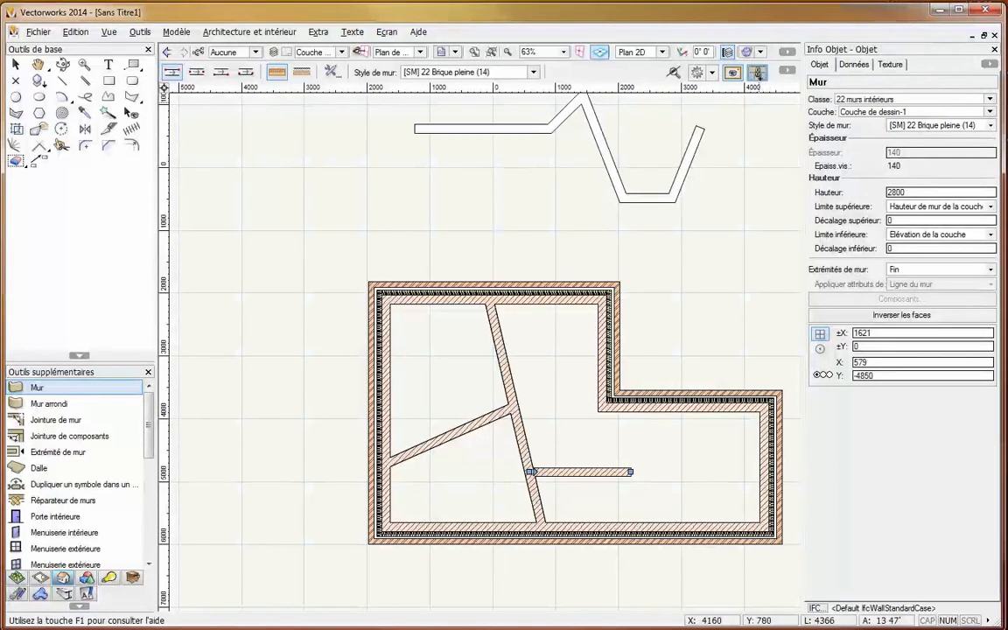
left_click(758, 73)
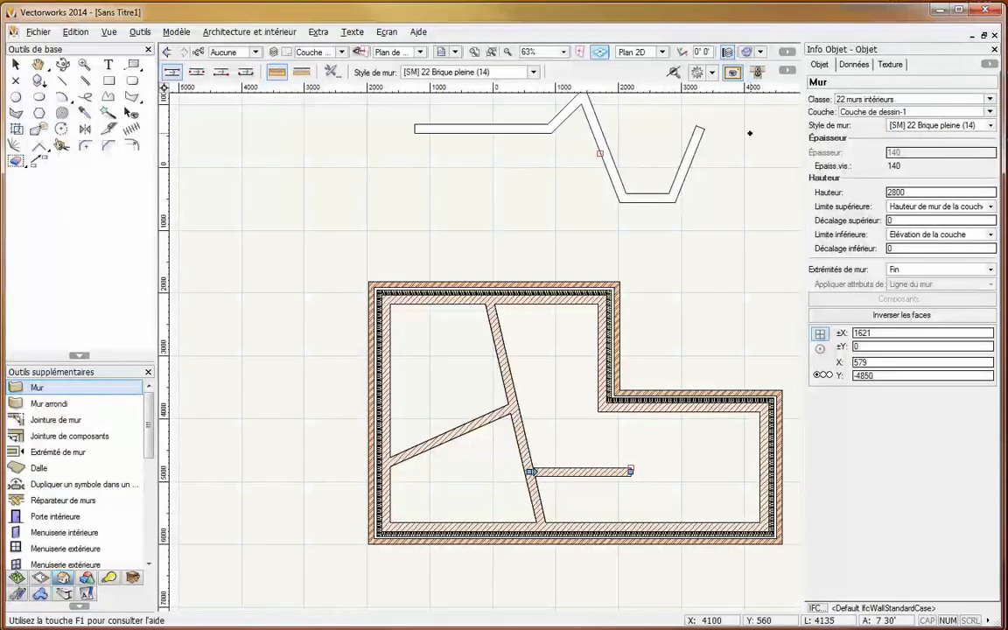
Try drawing a partition about 1432 long at 30° outward from the notch's vertical exterior wall, and undo it.
left_click(611, 345)
left_click(685, 301)
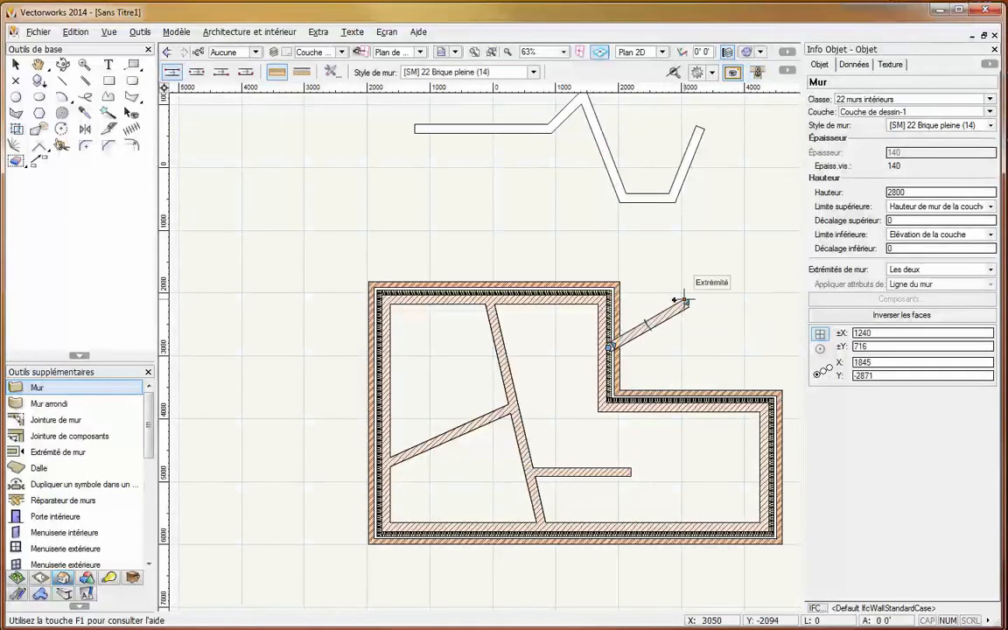
key("ctrl+z")
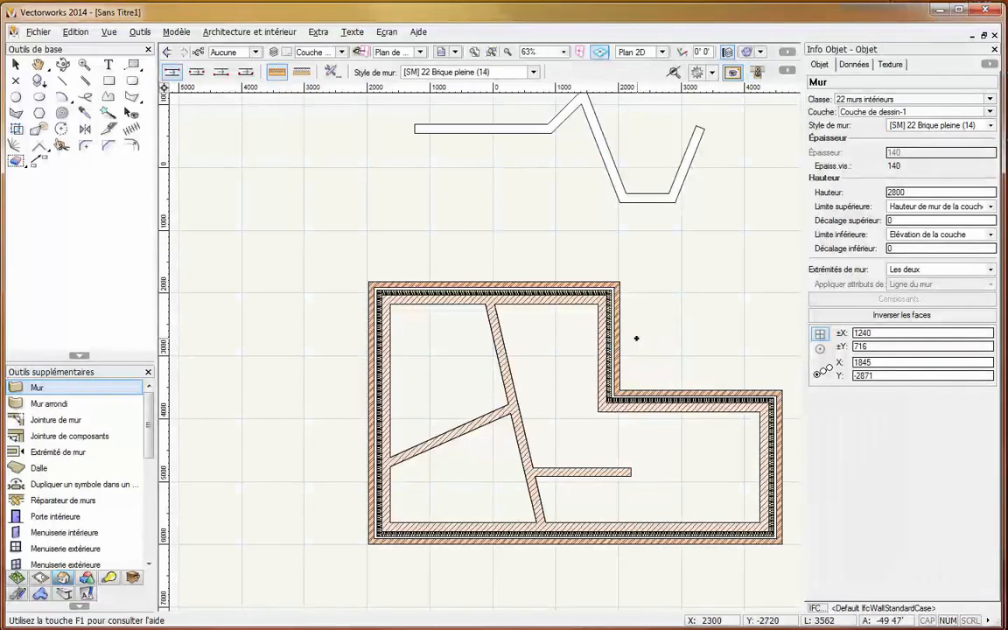
With automatic joining off, draw a slanted Brique pleine (14) wall outward from the notch's horizontal exterior wall, spanning about 460 by 1050.
scroll(693, 430, "up", 2)
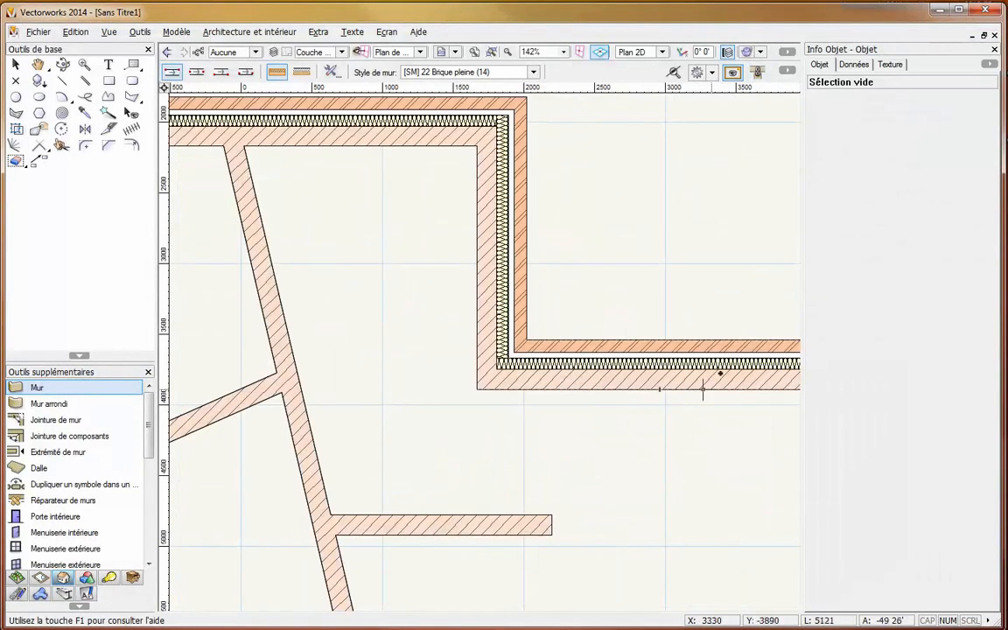
left_click(727, 371)
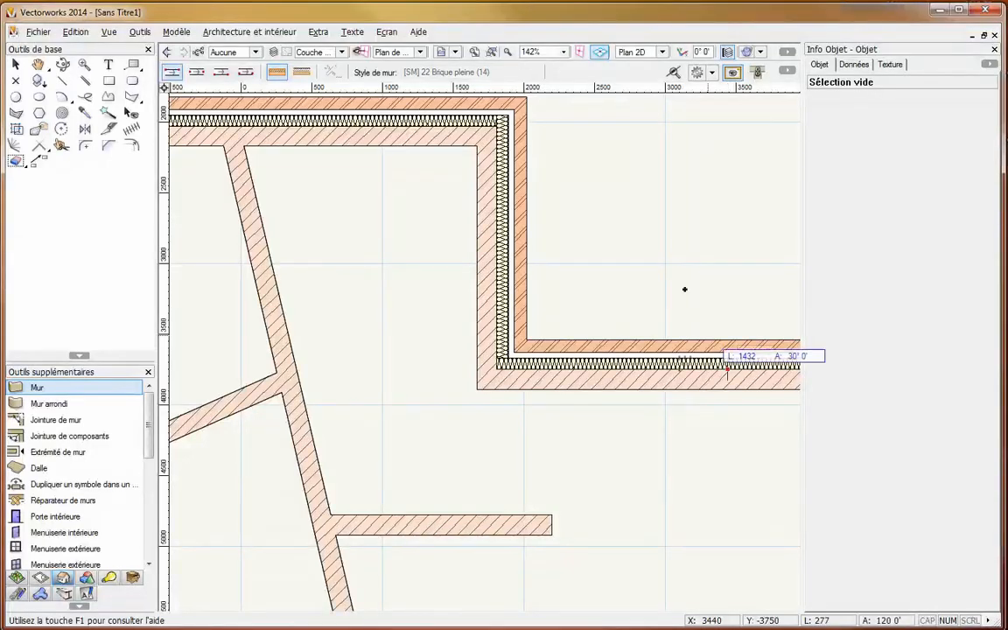
left_click(662, 220)
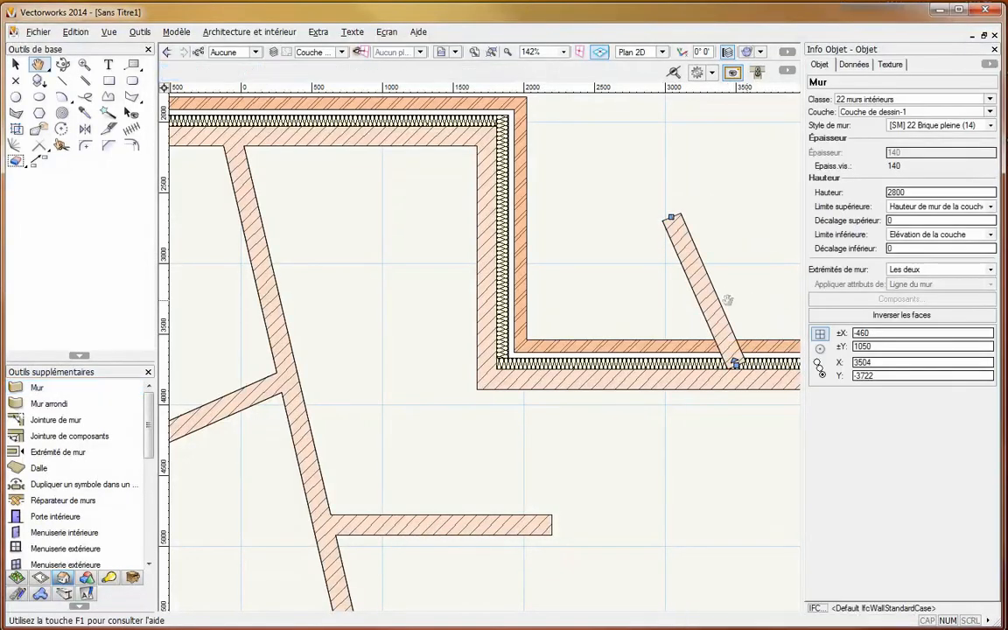
scroll(669, 361, "up", 2)
scroll(667, 361, "up", 1)
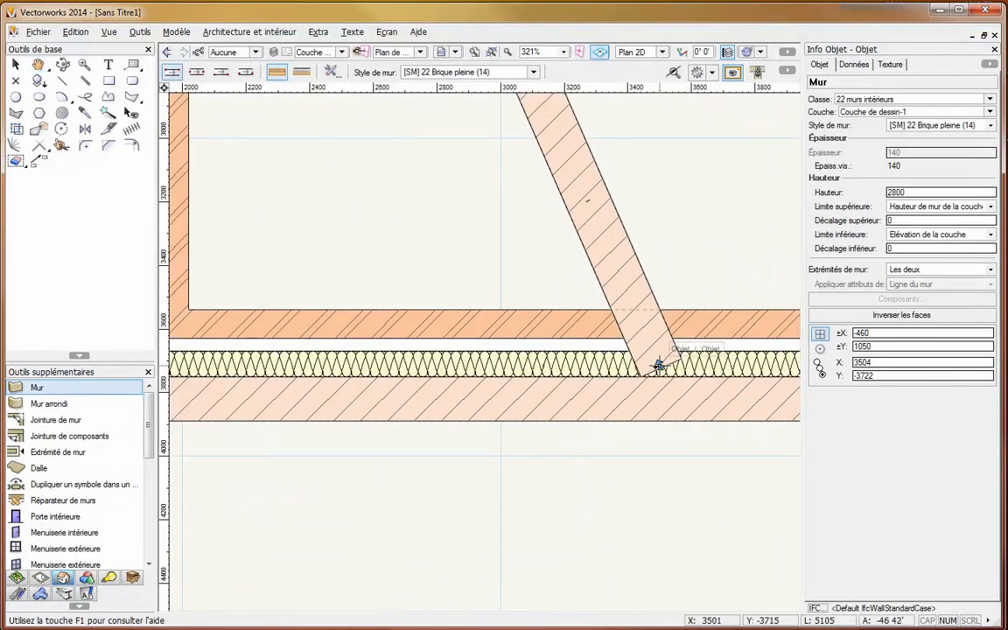
scroll(656, 362, "down", 2)
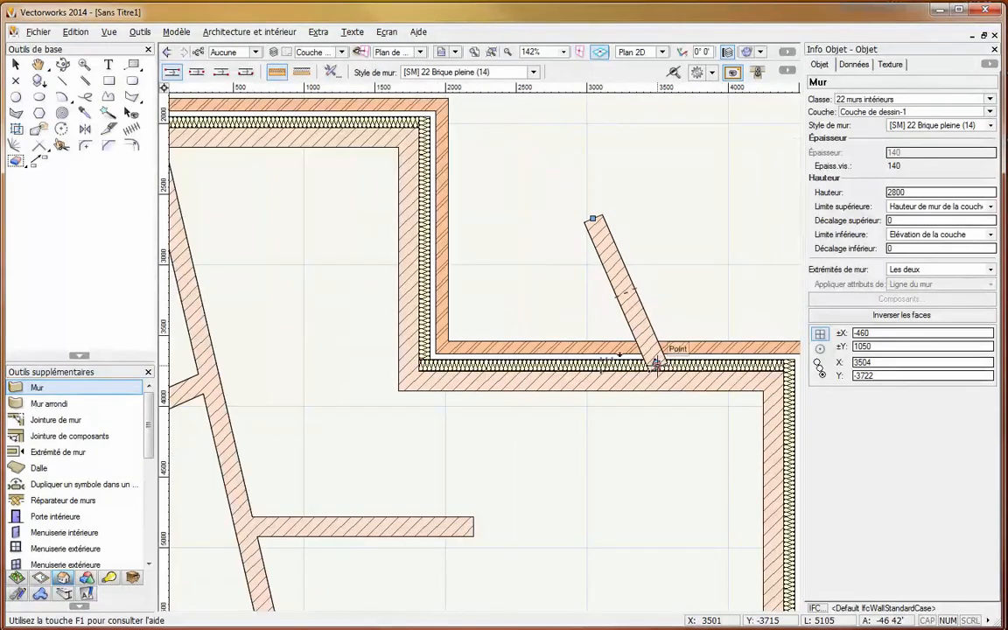
Join the slanted Brique pleine (14) wall to the notch's horizontal exterior wall with a T-shaped wall joint.
left_click(53, 421)
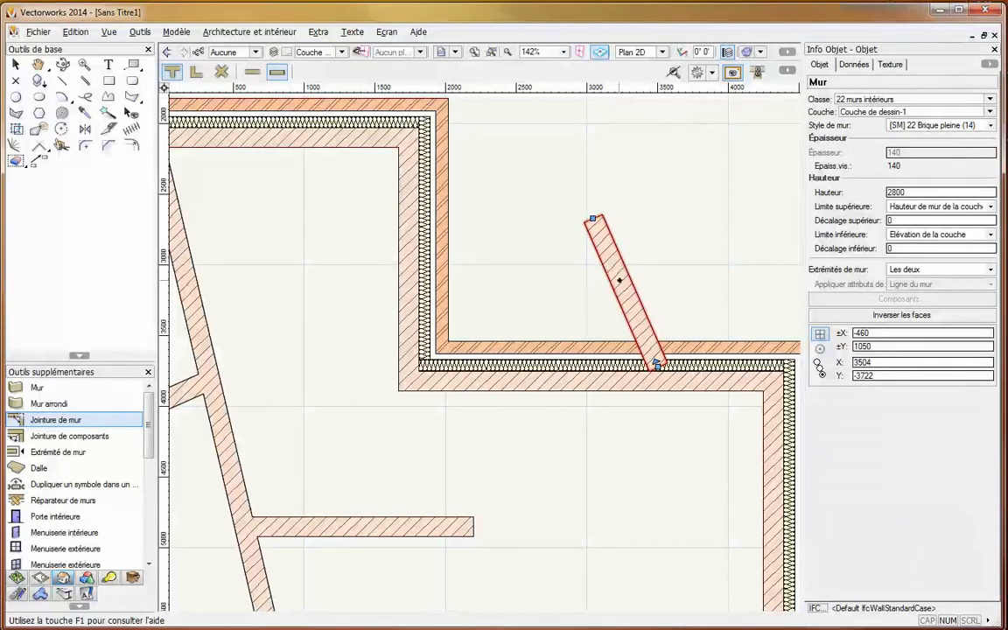
left_click(620, 280)
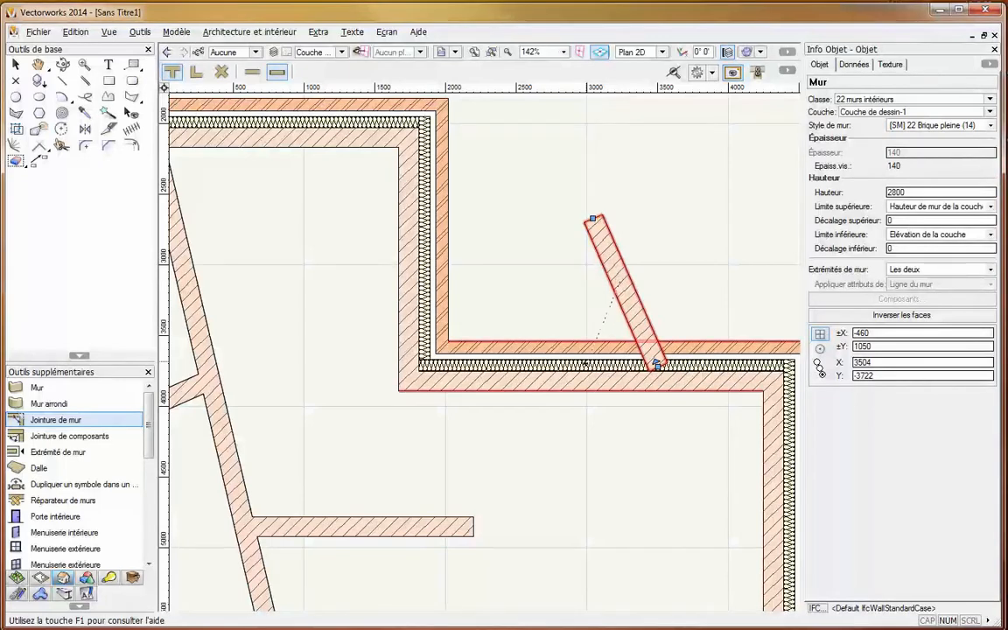
left_click(657, 364)
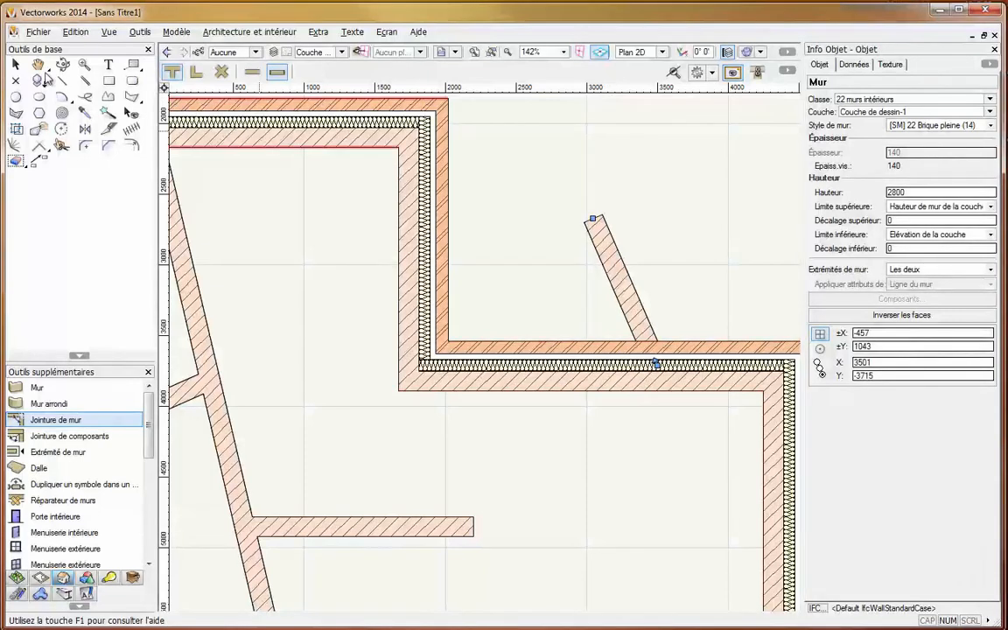
Move the notch's horizontal exterior wall inward to about Y -4110, keeping its joined walls attached.
key("x")
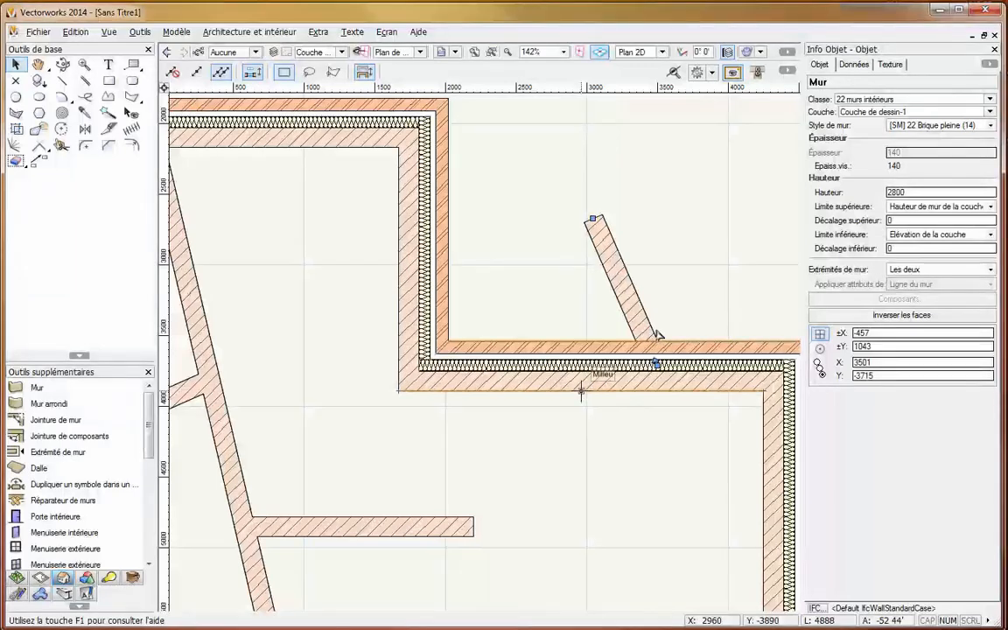
left_click(603, 366)
left_click_drag(604, 372, 598, 420)
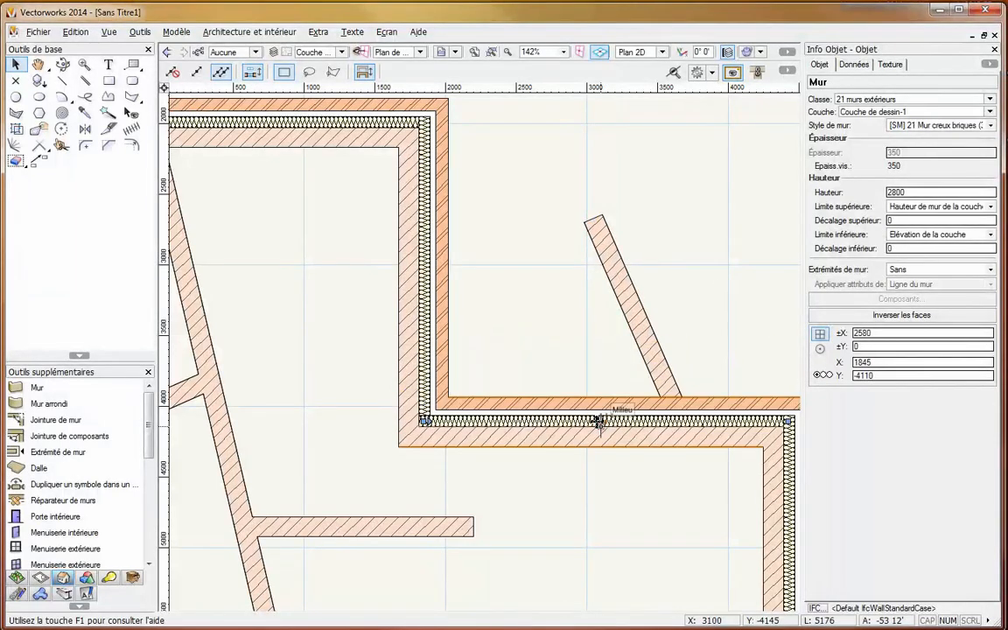
Start a three-point curved wall in style [SM] 21 Mur creux briques (35) on the building's long vertical exterior wall opposite the notch.
scroll(598, 421, "down", 3)
middle_click_drag(597, 422, 604, 367)
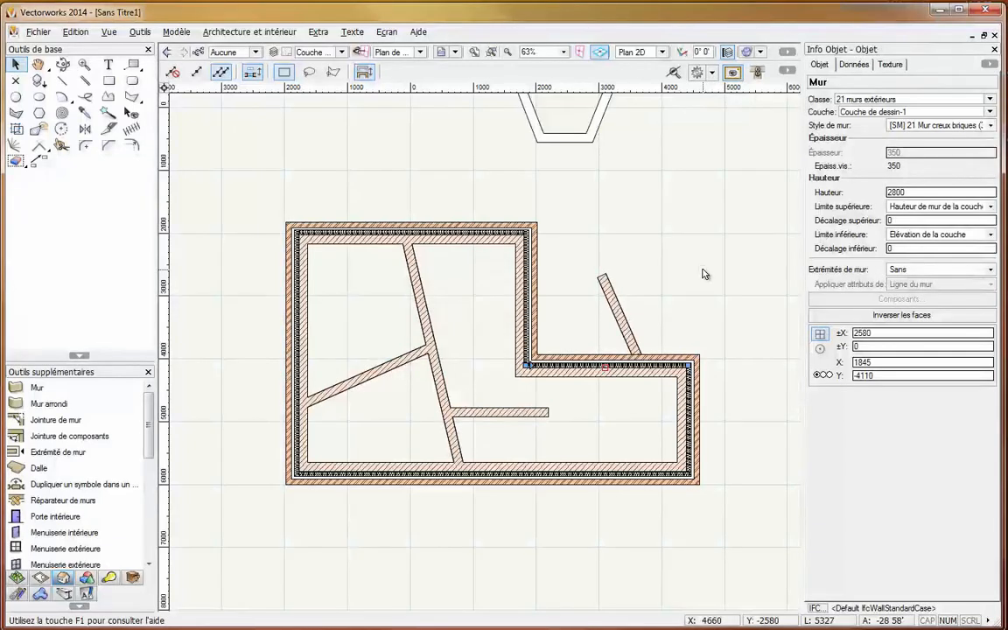
scroll(705, 274, "down", 3)
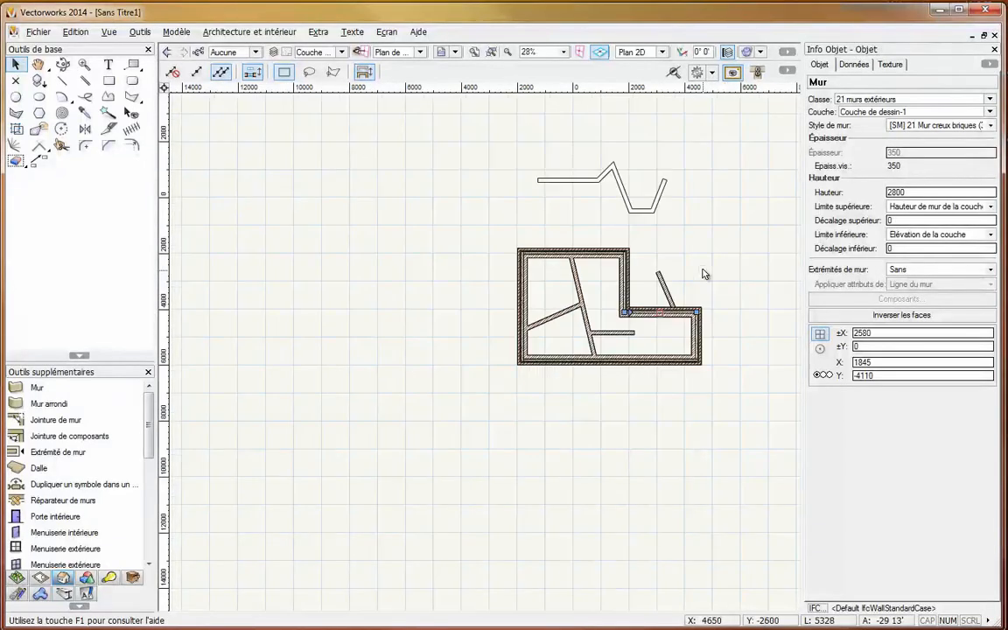
middle_click_drag(477, 317, 497, 368)
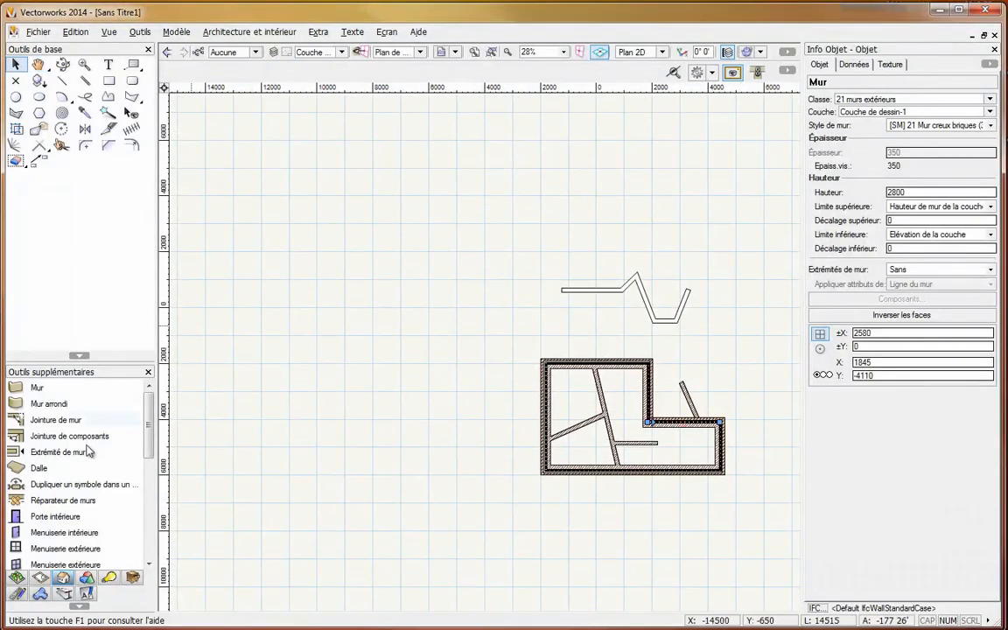
left_click(53, 451)
left_click(54, 405)
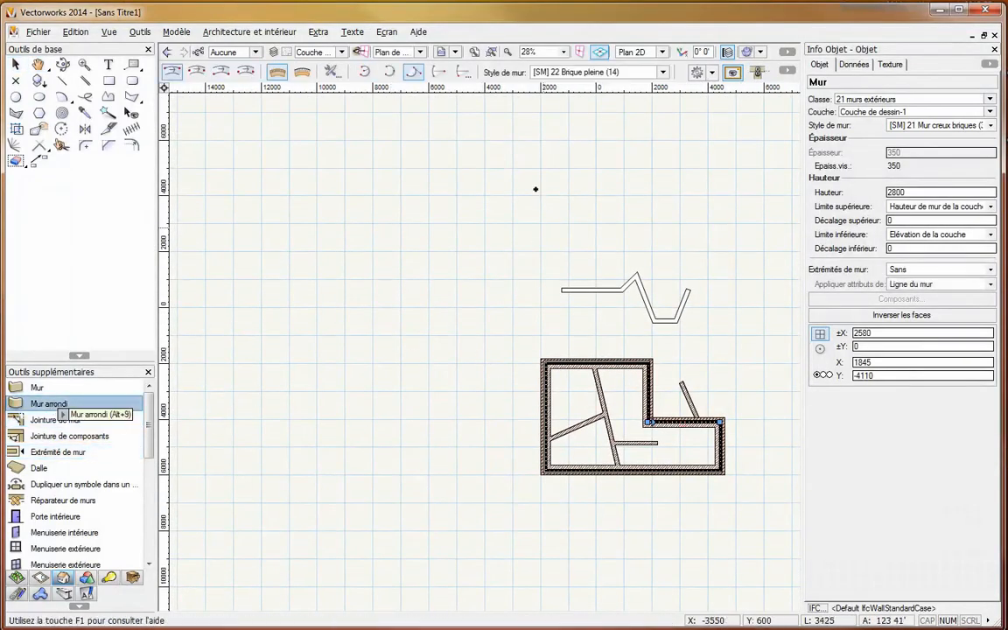
left_click(555, 70)
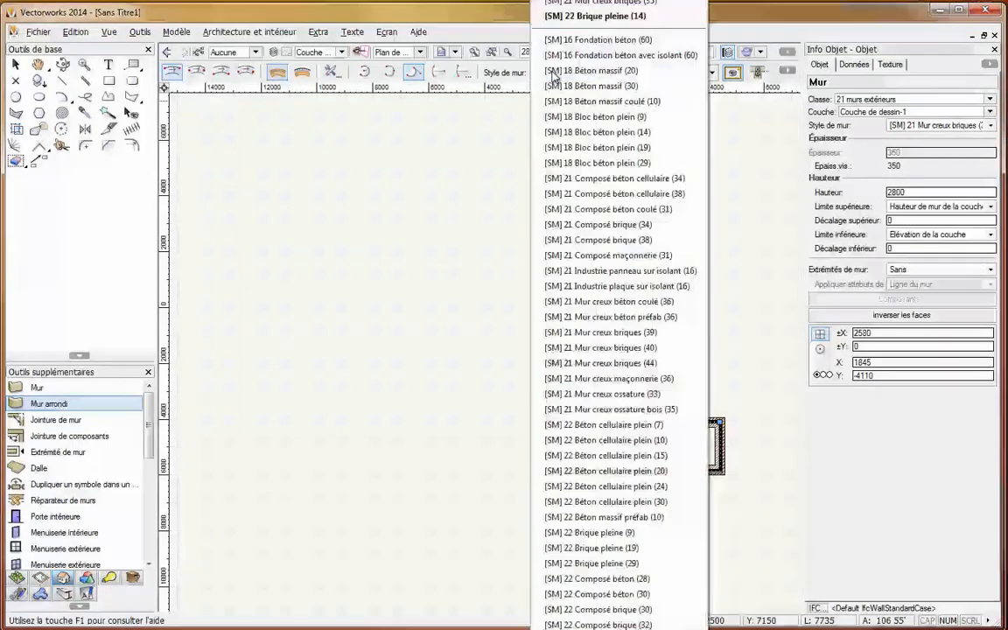
left_click(598, 6)
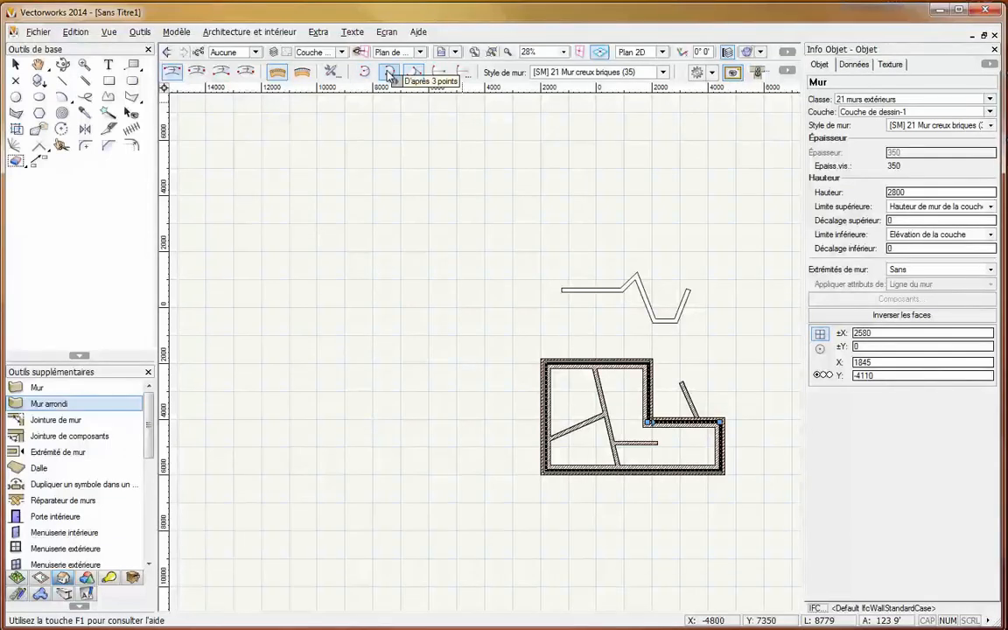
left_click(389, 72)
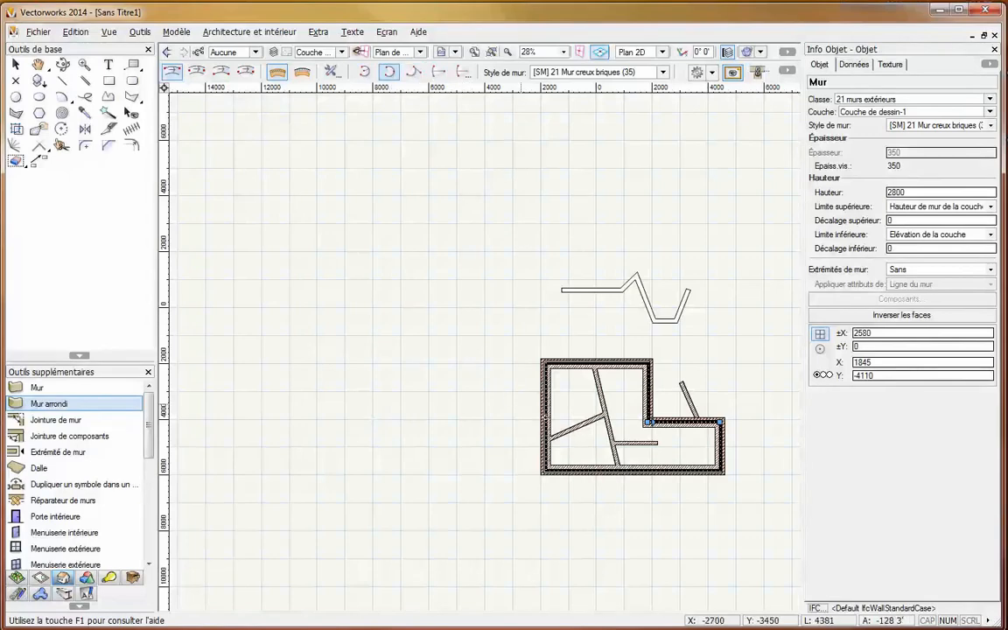
left_click(543, 417)
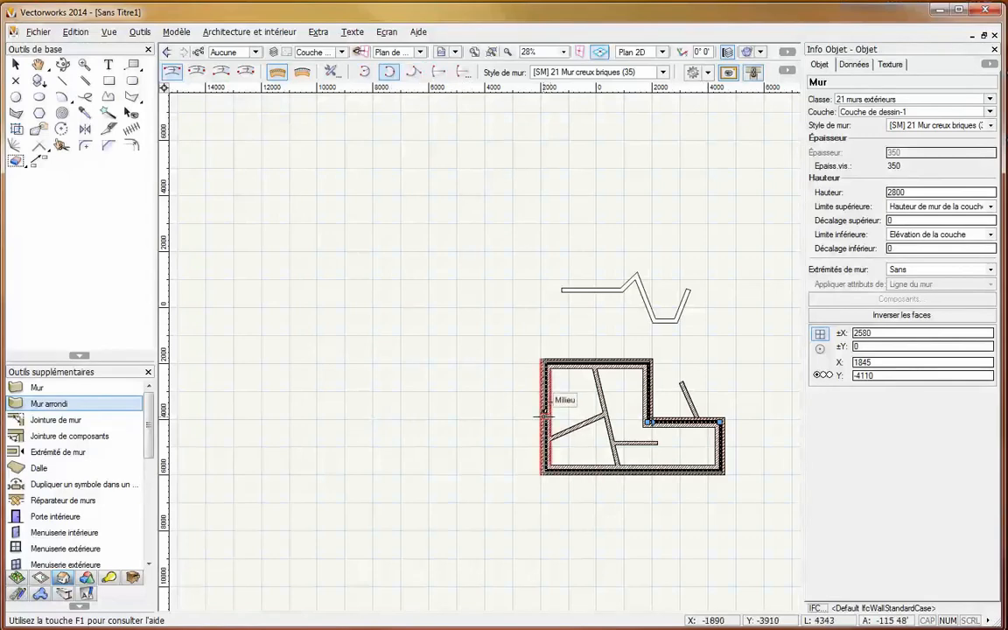